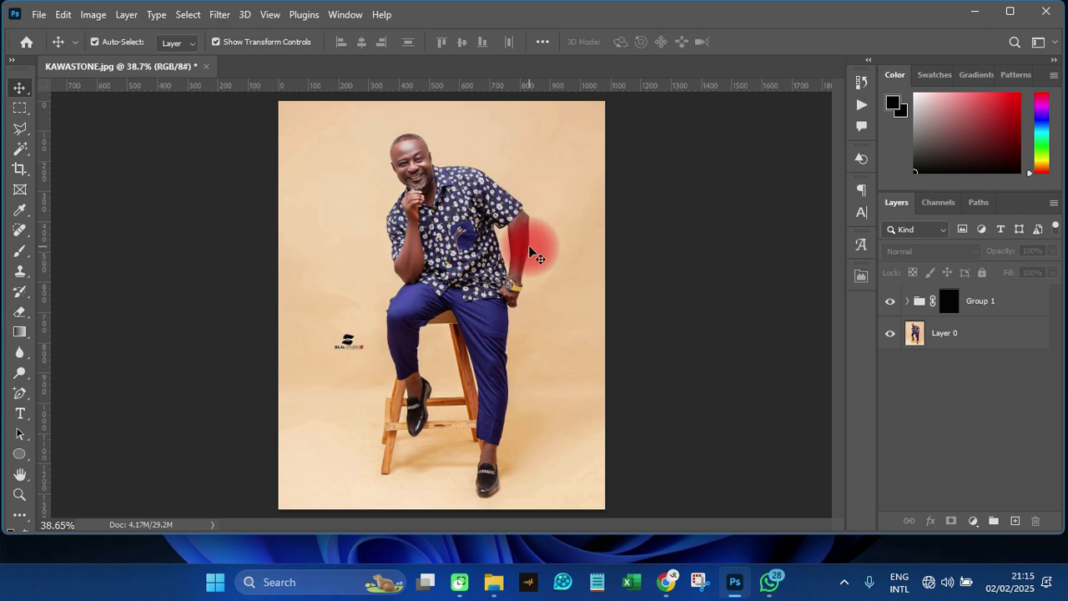
Examine the studio logo beside the seated man and the plain backdrop of the portrait
{"action": "scroll", "coordinate": [334, 355], "scroll_direction": "up", "scroll_amount": 3, "text": "alt"}
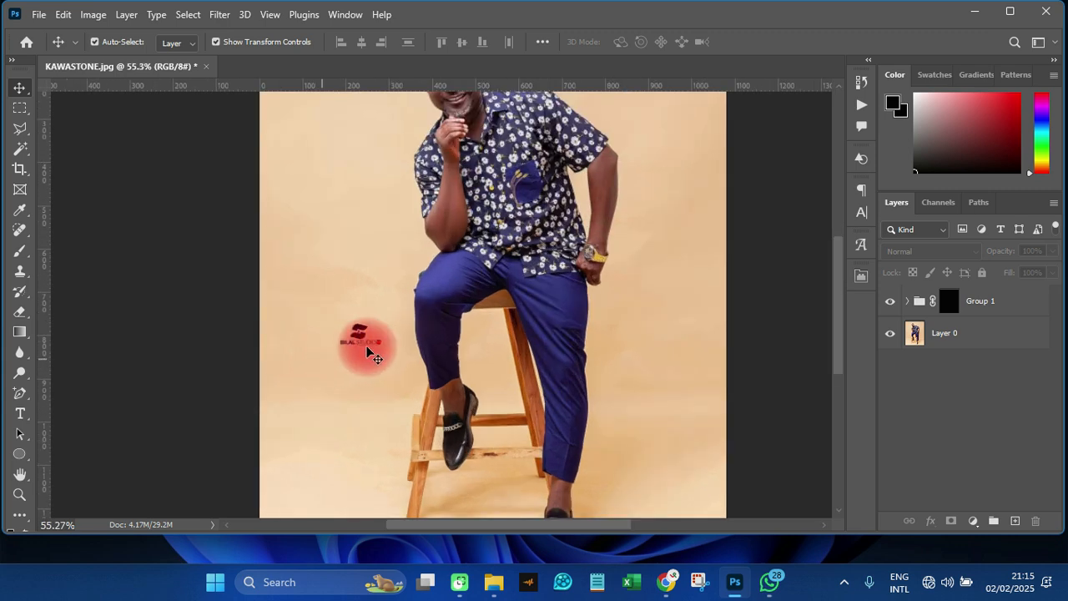
{"action": "scroll", "coordinate": [367, 350], "scroll_direction": "up", "scroll_amount": 5}
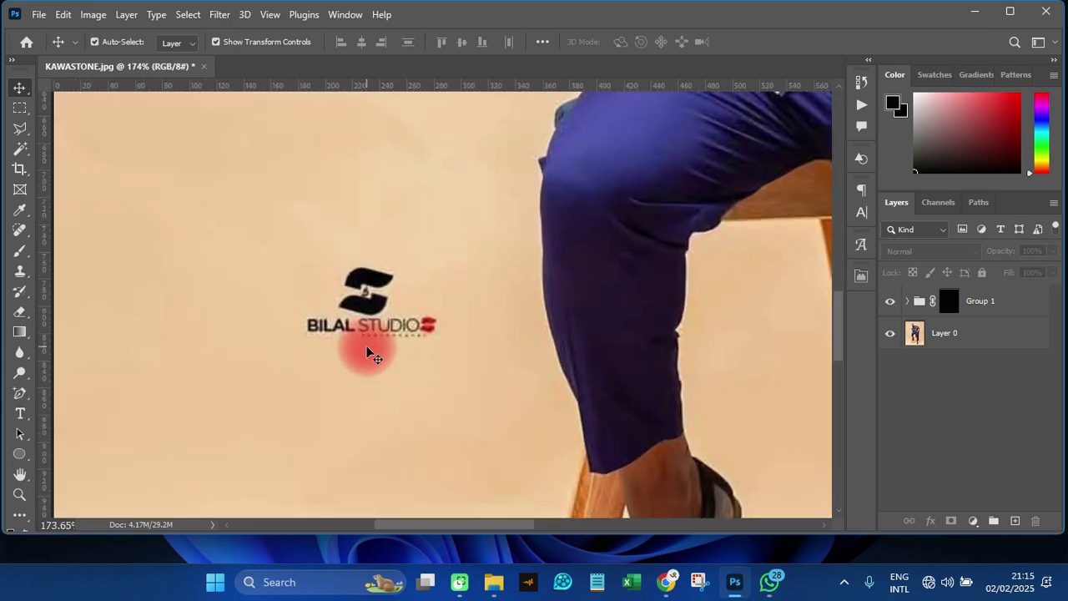
{"action": "scroll", "coordinate": [368, 352], "scroll_direction": "down", "scroll_amount": 6, "text": "alt"}
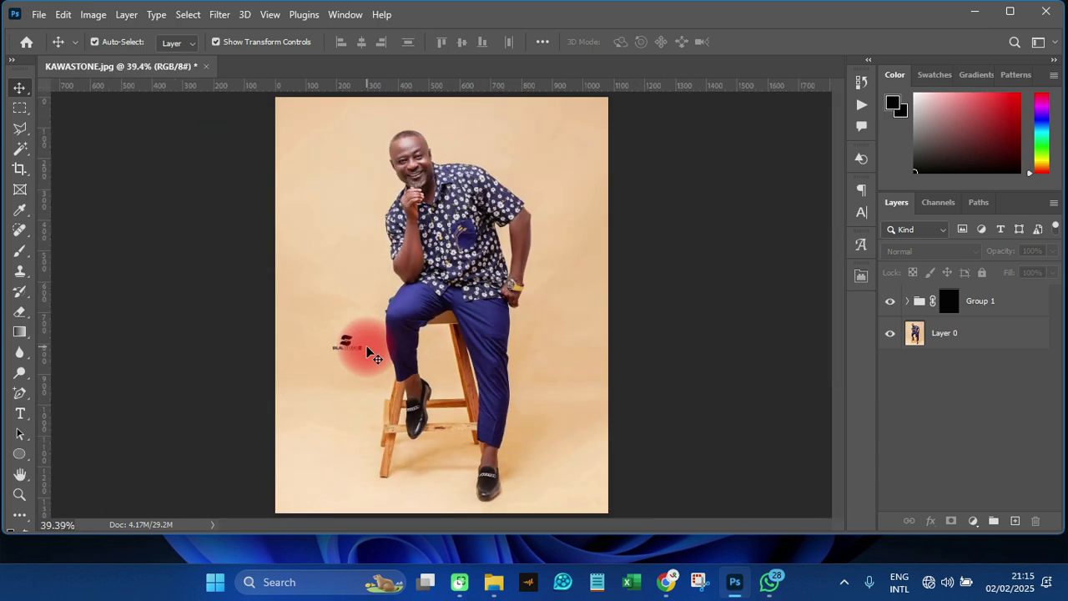
{"action": "scroll", "coordinate": [367, 350], "scroll_direction": "down", "scroll_amount": 1, "text": "alt"}
{"action": "scroll", "coordinate": [367, 350], "scroll_direction": "up", "scroll_amount": 1, "text": "alt"}
{"action": "scroll", "coordinate": [442, 310], "scroll_direction": "down", "scroll_amount": 1}
{"action": "scroll", "coordinate": [443, 310], "scroll_direction": "up", "scroll_amount": 1}
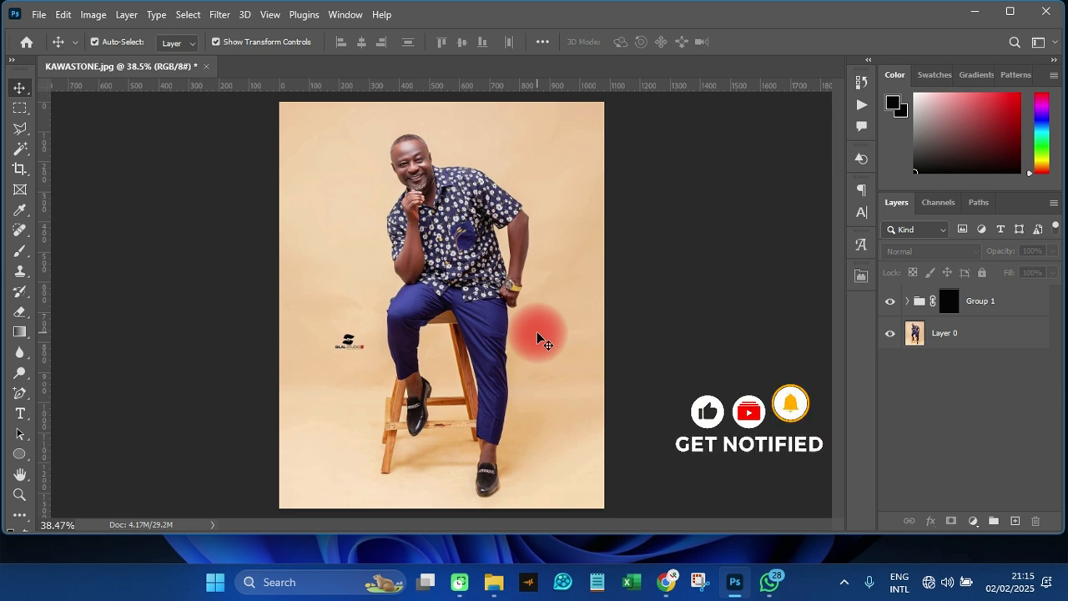
Reveal Group 1 across the whole portrait by painting its mask white with the 900-pixel soft brush
{"action": "left_click", "coordinate": [949, 302]}
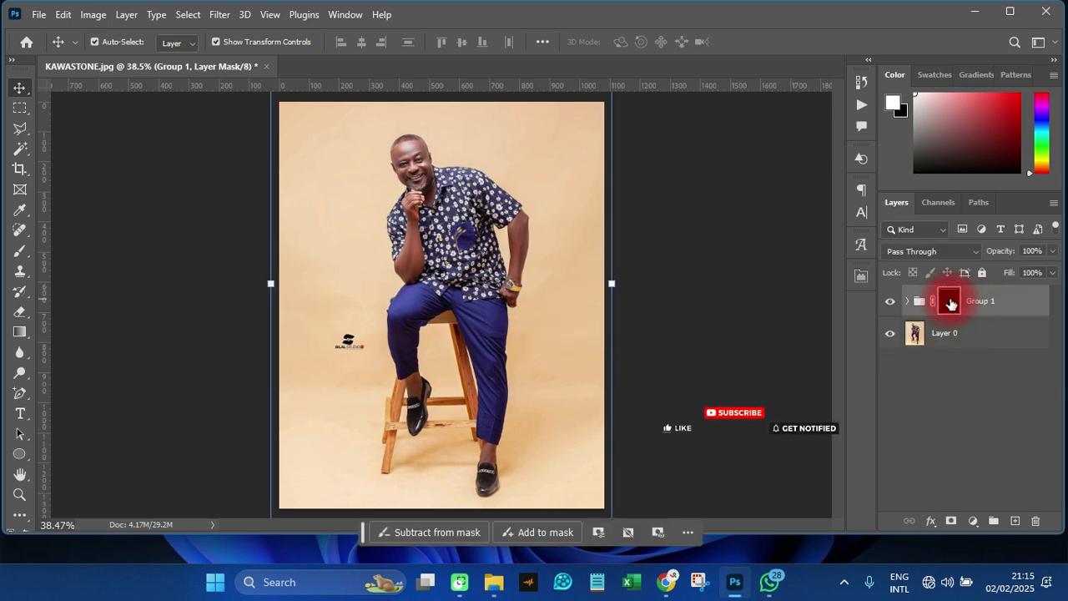
{"action": "left_click", "coordinate": [20, 250]}
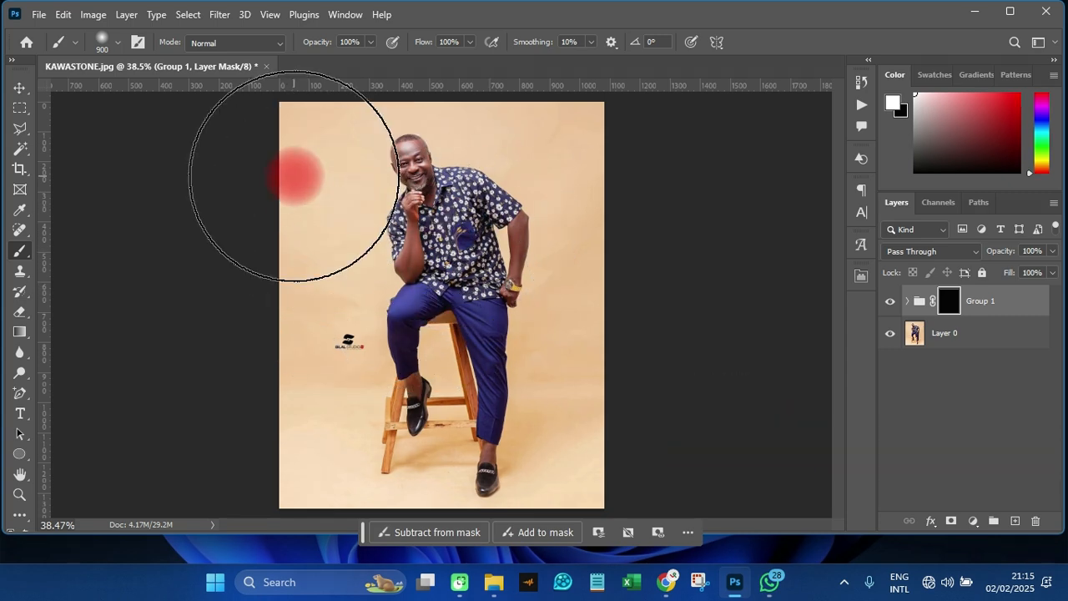
{"action": "mouse_move", "coordinate": [295, 171]}
{"action": "left_mouse_down"}
{"action": "mouse_move", "coordinate": [433, 167]}
{"action": "mouse_move", "coordinate": [640, 185]}
{"action": "mouse_move", "coordinate": [647, 235]}
{"action": "mouse_move", "coordinate": [299, 318]}
{"action": "mouse_move", "coordinate": [260, 342]}
{"action": "mouse_move", "coordinate": [381, 415]}
{"action": "mouse_move", "coordinate": [679, 446]}
{"action": "mouse_move", "coordinate": [613, 459]}
{"action": "mouse_move", "coordinate": [214, 459]}
{"action": "mouse_move", "coordinate": [514, 450]}
{"action": "mouse_move", "coordinate": [620, 405]}
{"action": "mouse_move", "coordinate": [646, 253]}
{"action": "mouse_move", "coordinate": [523, 149]}
{"action": "mouse_move", "coordinate": [316, 142]}
{"action": "mouse_move", "coordinate": [248, 162]}
{"action": "mouse_move", "coordinate": [605, 166]}
{"action": "mouse_move", "coordinate": [554, 174]}
{"action": "mouse_move", "coordinate": [319, 178]}
{"action": "mouse_move", "coordinate": [695, 144]}
{"action": "mouse_move", "coordinate": [210, 143]}
{"action": "mouse_move", "coordinate": [728, 243]}
{"action": "mouse_move", "coordinate": [266, 368]}
{"action": "mouse_move", "coordinate": [512, 429]}
{"action": "mouse_move", "coordinate": [789, 477]}
{"action": "mouse_move", "coordinate": [277, 472]}
{"action": "mouse_move", "coordinate": [521, 461]}
{"action": "mouse_move", "coordinate": [540, 335]}
{"action": "mouse_move", "coordinate": [249, 190]}
{"action": "mouse_move", "coordinate": [655, 162]}
{"action": "mouse_move", "coordinate": [369, 287]}
{"action": "mouse_move", "coordinate": [514, 246]}
{"action": "mouse_move", "coordinate": [310, 306]}
{"action": "mouse_move", "coordinate": [585, 298]}
{"action": "mouse_move", "coordinate": [577, 321]}
{"action": "mouse_move", "coordinate": [329, 352]}
{"action": "mouse_move", "coordinate": [314, 402]}
{"action": "mouse_move", "coordinate": [495, 470]}
{"action": "mouse_move", "coordinate": [661, 412]}
{"action": "mouse_move", "coordinate": [540, 194]}
{"action": "mouse_move", "coordinate": [166, 311]}
{"action": "mouse_move", "coordinate": [464, 369]}
{"action": "mouse_move", "coordinate": [559, 142]}
{"action": "mouse_move", "coordinate": [576, 129]}
{"action": "mouse_move", "coordinate": [511, 341]}
{"action": "left_mouse_up"}
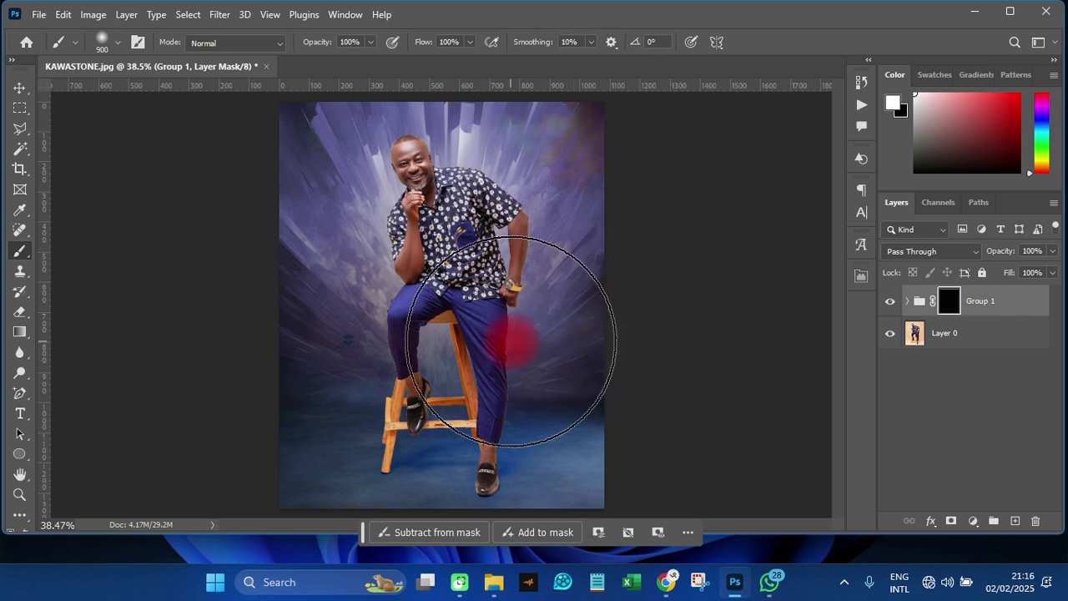
{"action": "mouse_move", "coordinate": [511, 340]}
{"action": "left_mouse_down"}
{"action": "mouse_move", "coordinate": [20, 52]}
{"action": "mouse_move", "coordinate": [19, 147]}
{"action": "mouse_move", "coordinate": [277, 341]}
{"action": "mouse_move", "coordinate": [5, 81]}
{"action": "left_mouse_up"}
{"action": "left_click", "coordinate": [22, 91]}
{"action": "left_click", "coordinate": [159, 269]}
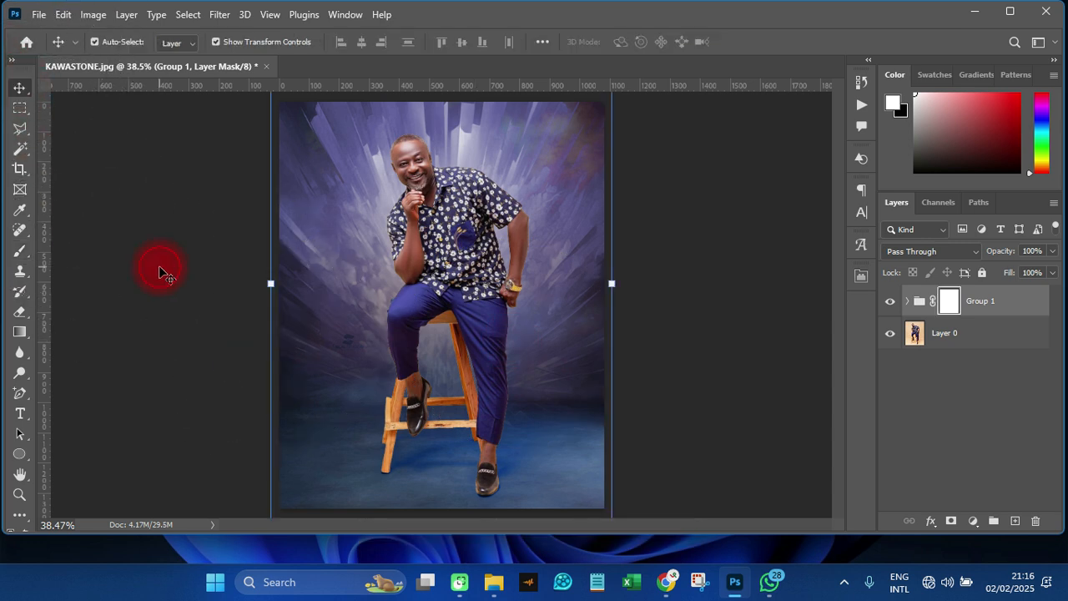
{"action": "scroll", "coordinate": [429, 278], "scroll_direction": "down", "scroll_amount": 1}
{"action": "scroll", "coordinate": [429, 278], "scroll_direction": "up", "scroll_amount": 1}
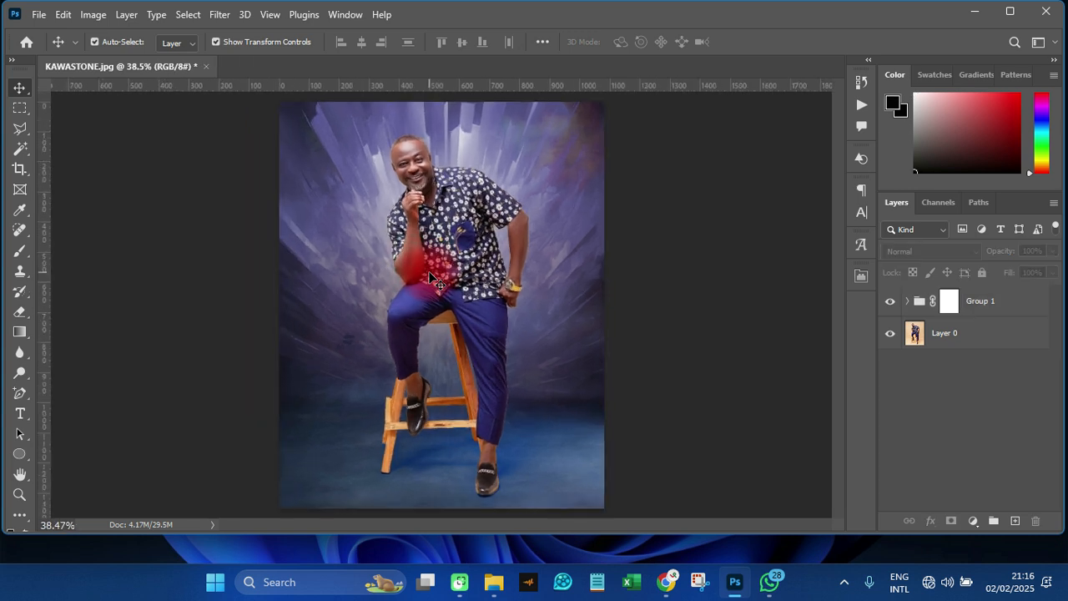
Delete the purple backdrop, download texture, Black & White 1 and Layer 0 copy layers from Group 1
{"action": "left_click", "coordinate": [898, 305]}
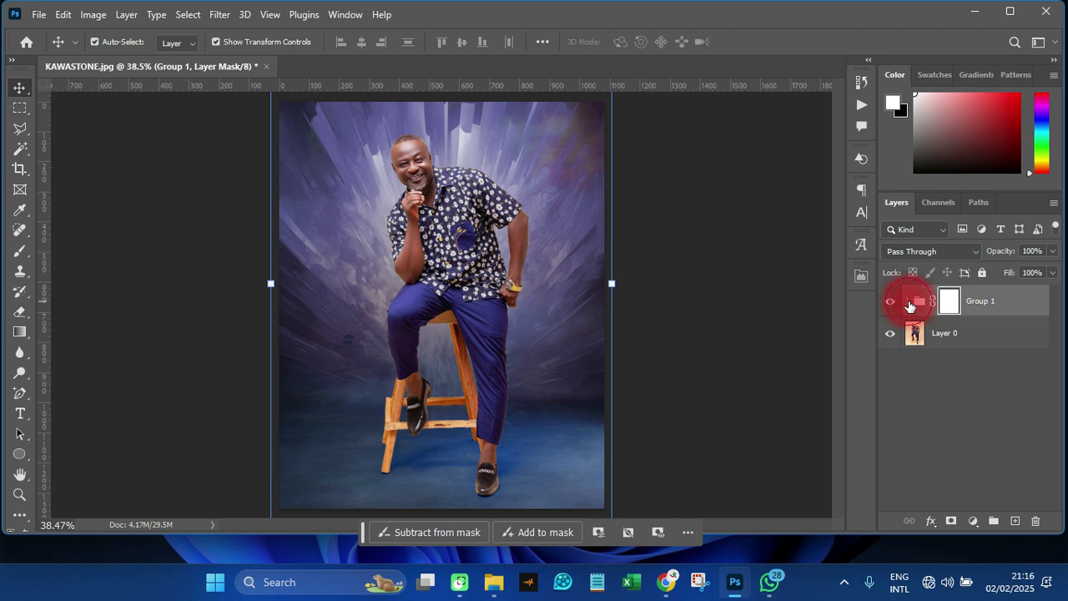
{"action": "left_click", "coordinate": [907, 303]}
{"action": "left_click", "coordinate": [997, 365]}
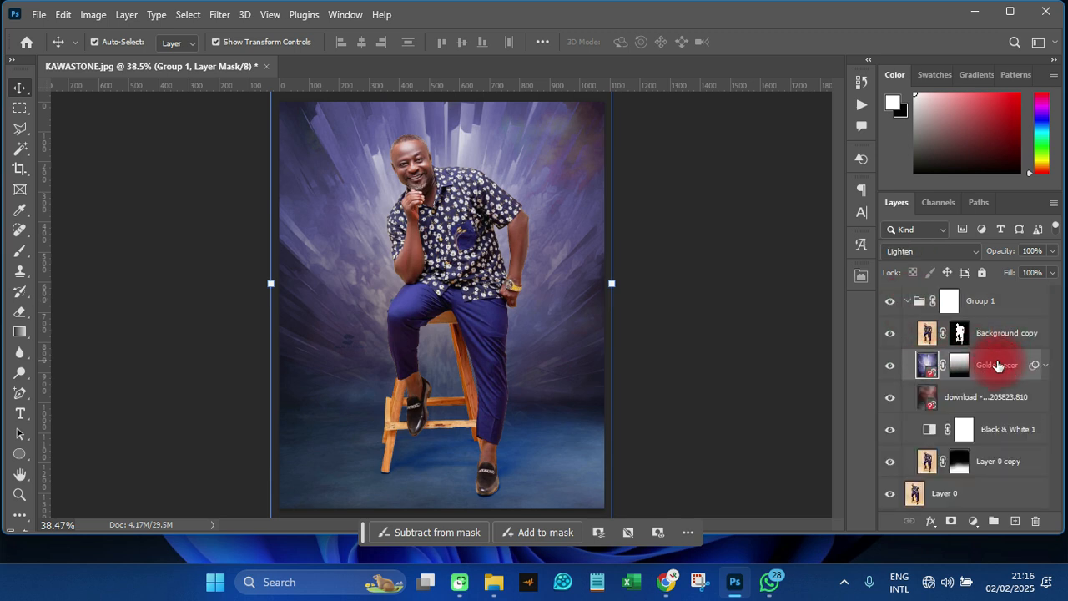
{"action": "key", "text": "Delete"}
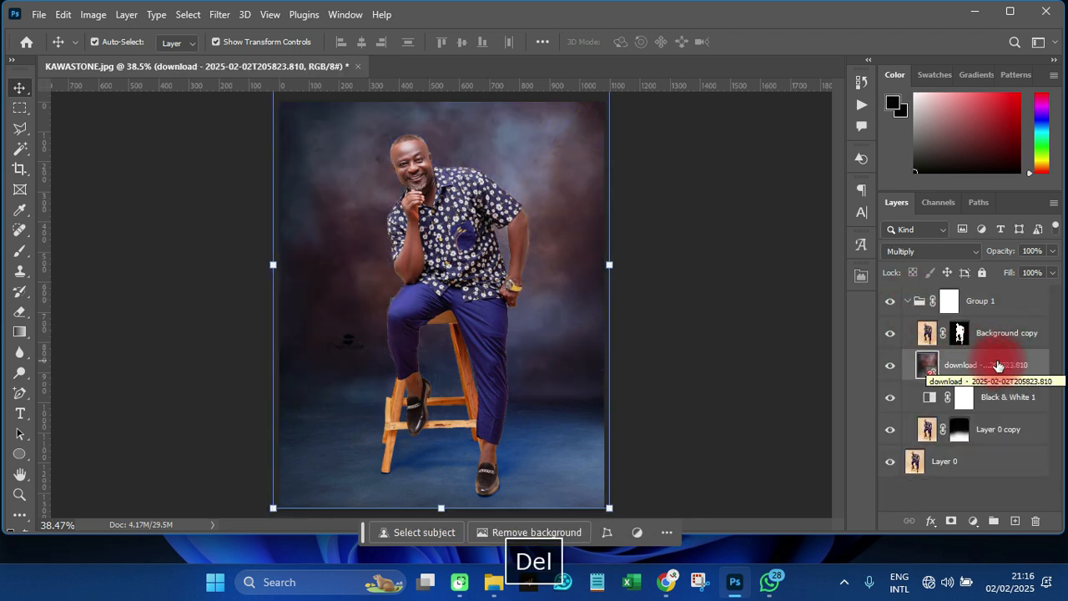
{"action": "left_click", "coordinate": [998, 366]}
{"action": "key", "text": "Delete"}
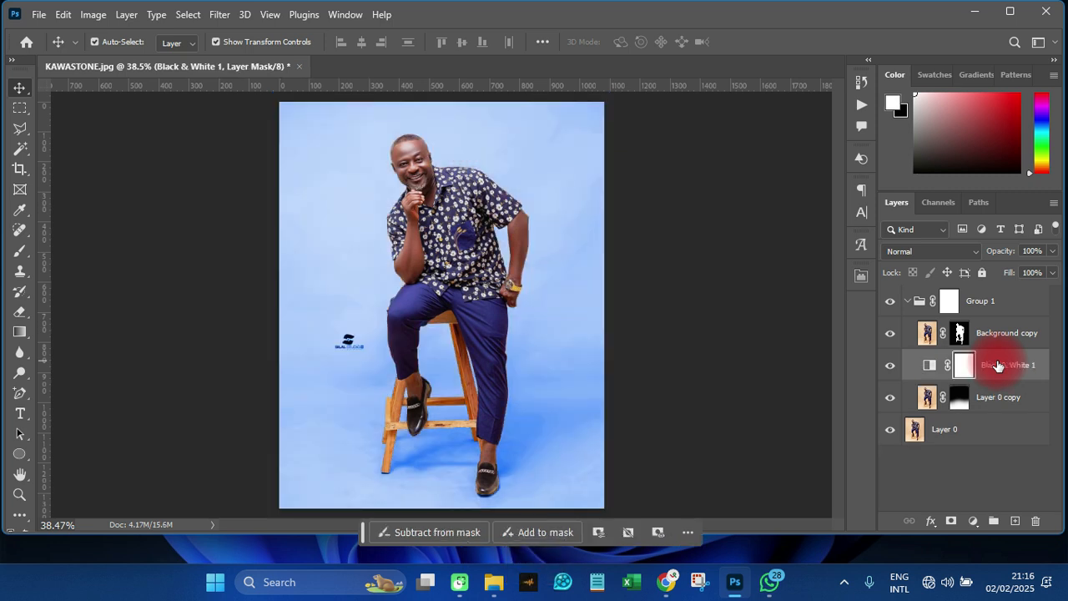
{"action": "key", "text": "Delete"}
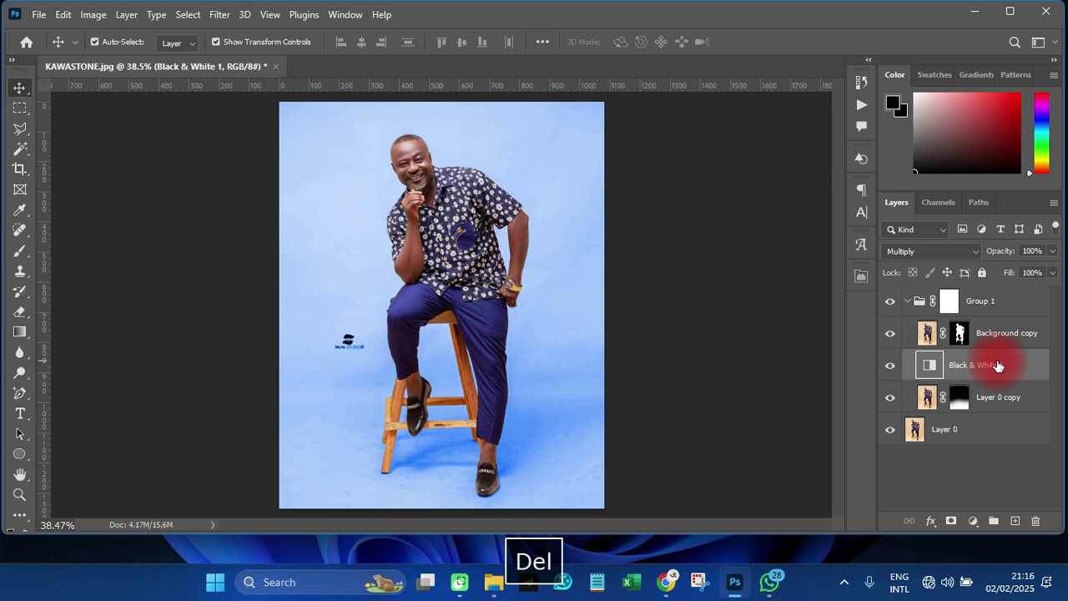
{"action": "key", "text": "Delete"}
{"action": "key", "text": "Delete"}
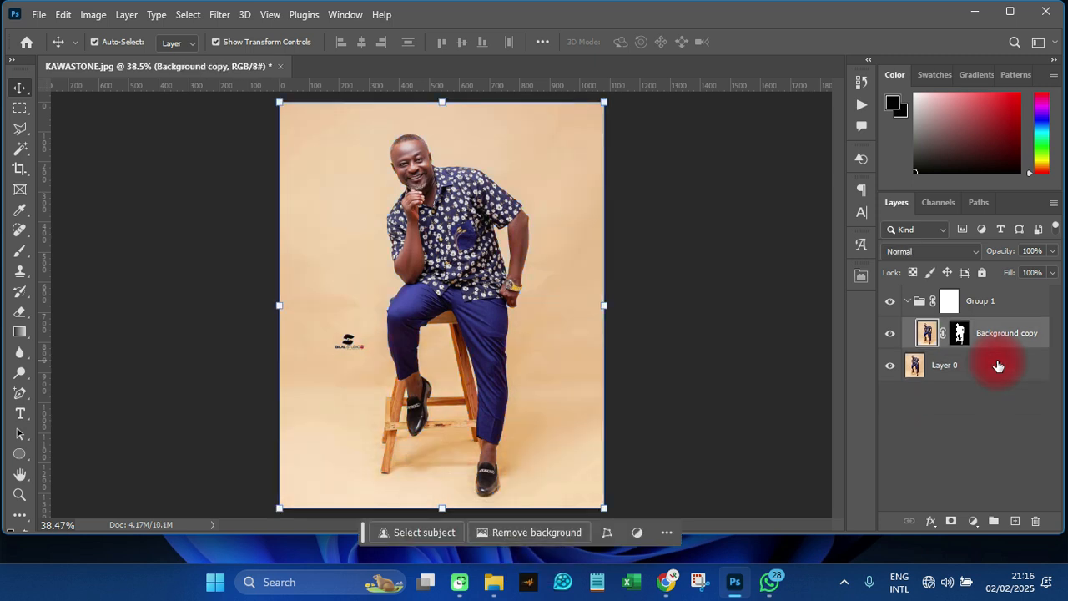
Ungroup Group 1 so the masked Background copy sits directly above Layer 0
{"action": "left_click", "coordinate": [1004, 298]}
{"action": "right_click", "coordinate": [993, 298]}
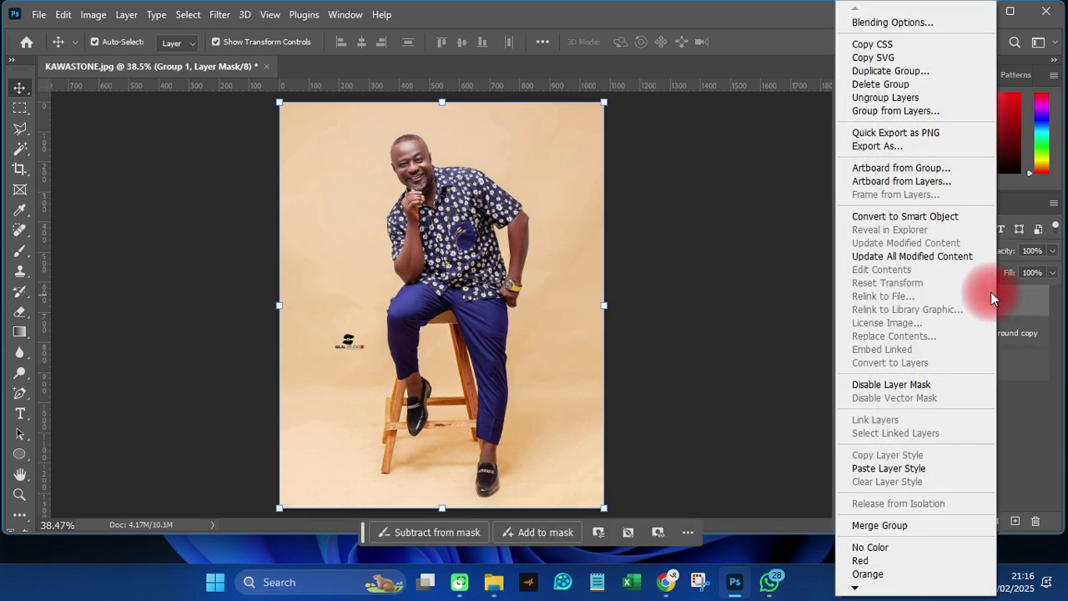
{"action": "left_click", "coordinate": [885, 97]}
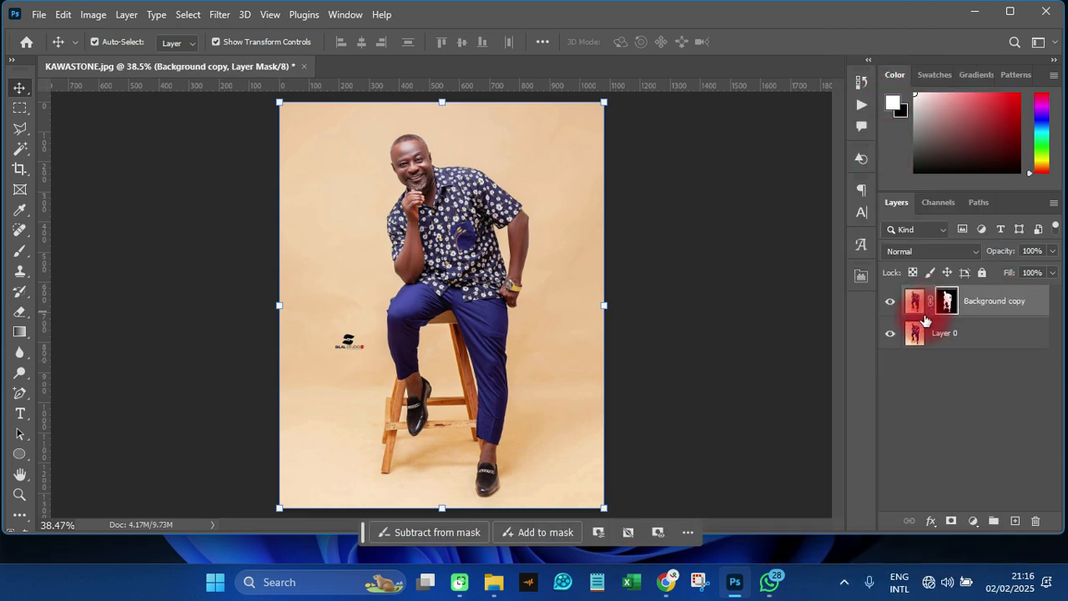
Compare the masked Background copy with the original Layer 0 by toggling each layer's visibility
{"action": "left_click", "coordinate": [889, 302]}
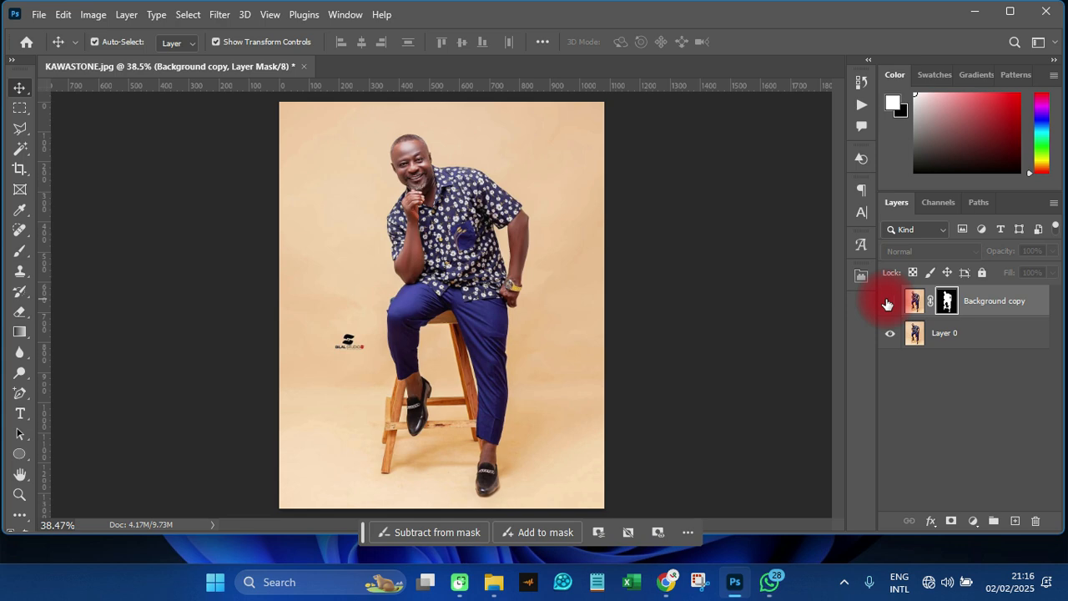
{"action": "left_click", "coordinate": [888, 302]}
{"action": "left_click", "coordinate": [1010, 301], "text": "ctrl"}
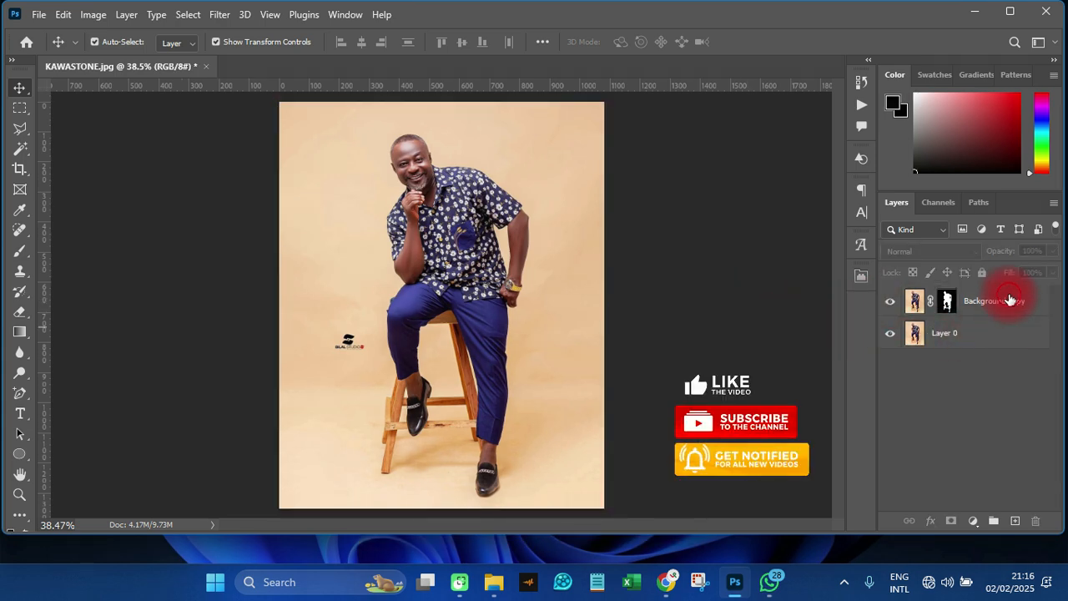
{"action": "left_click", "coordinate": [1010, 301]}
{"action": "left_click", "coordinate": [890, 333]}
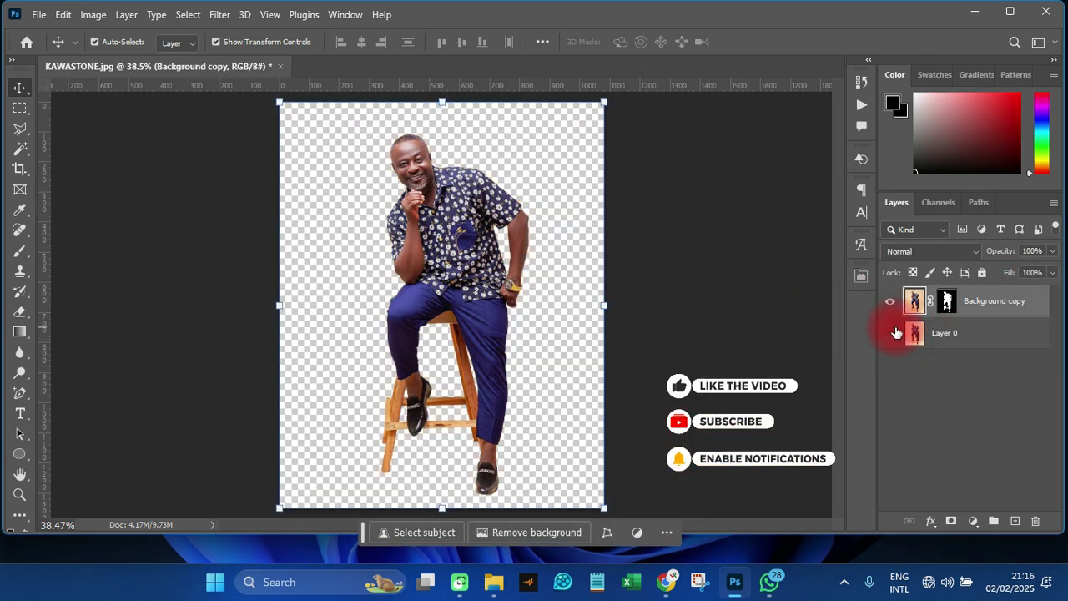
{"action": "left_click", "coordinate": [890, 333]}
{"action": "left_click", "coordinate": [890, 302]}
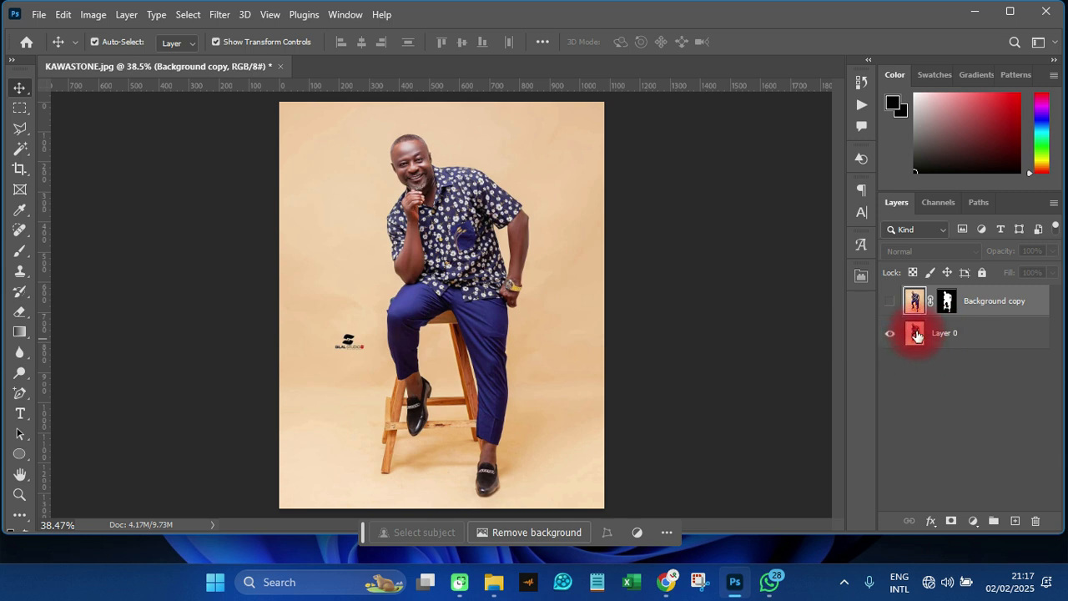
{"action": "left_click", "coordinate": [889, 302]}
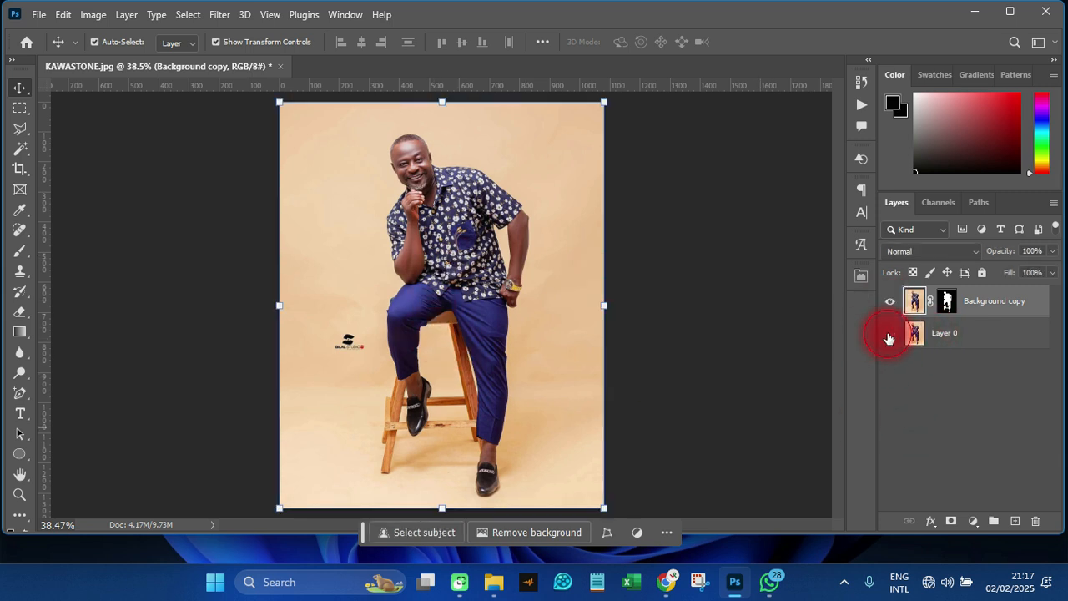
{"action": "left_click", "coordinate": [889, 335]}
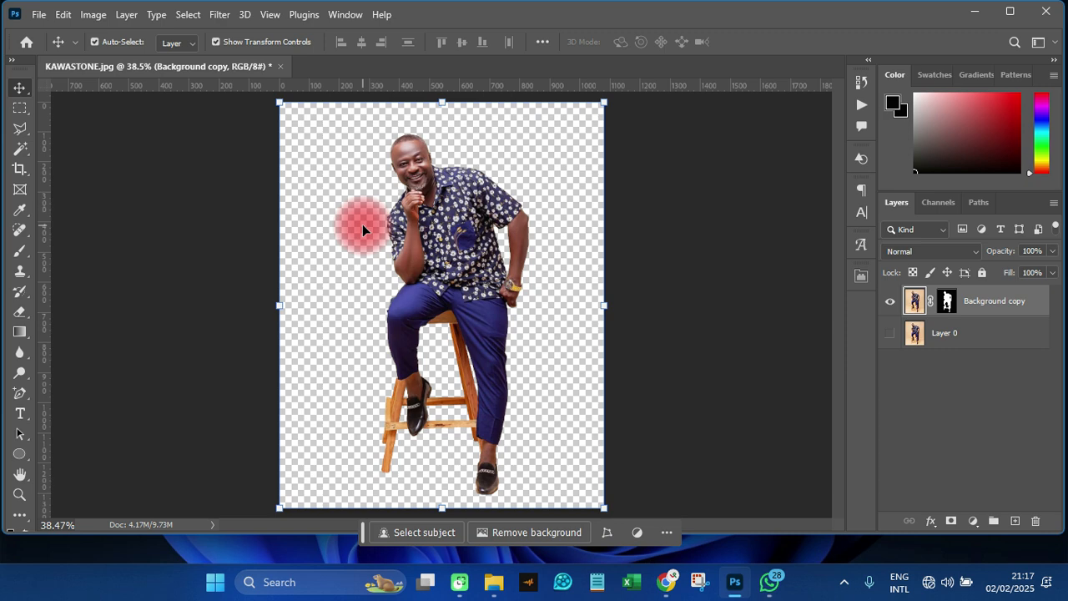
Try masking Layer 0 with a selection loaded from the Background copy's mask, undoing the mask and deselecting
{"action": "left_click", "coordinate": [947, 300], "text": "ctrl"}
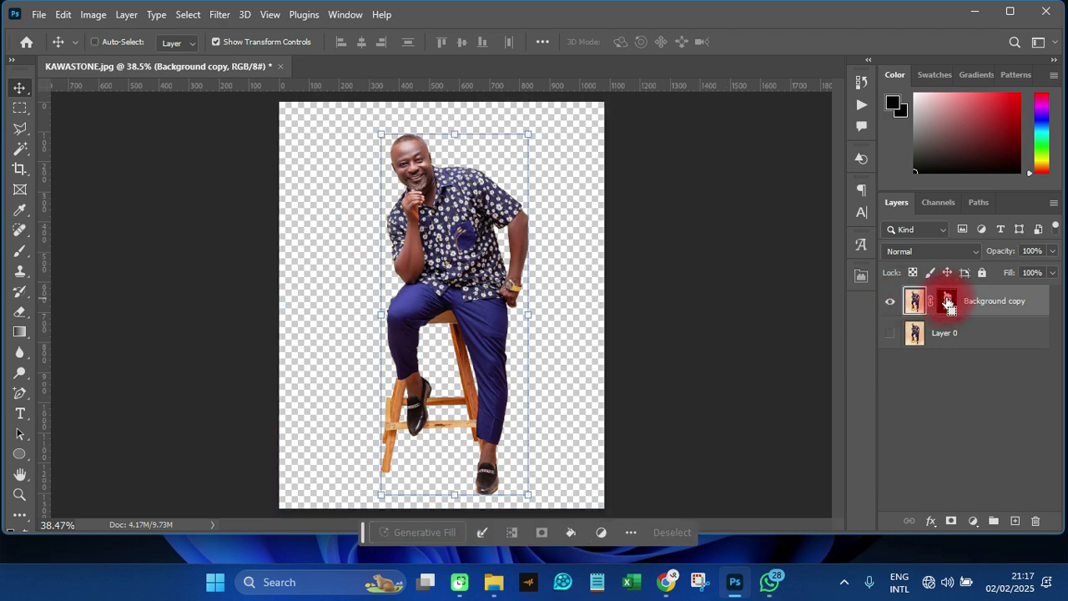
{"action": "left_click", "coordinate": [890, 302]}
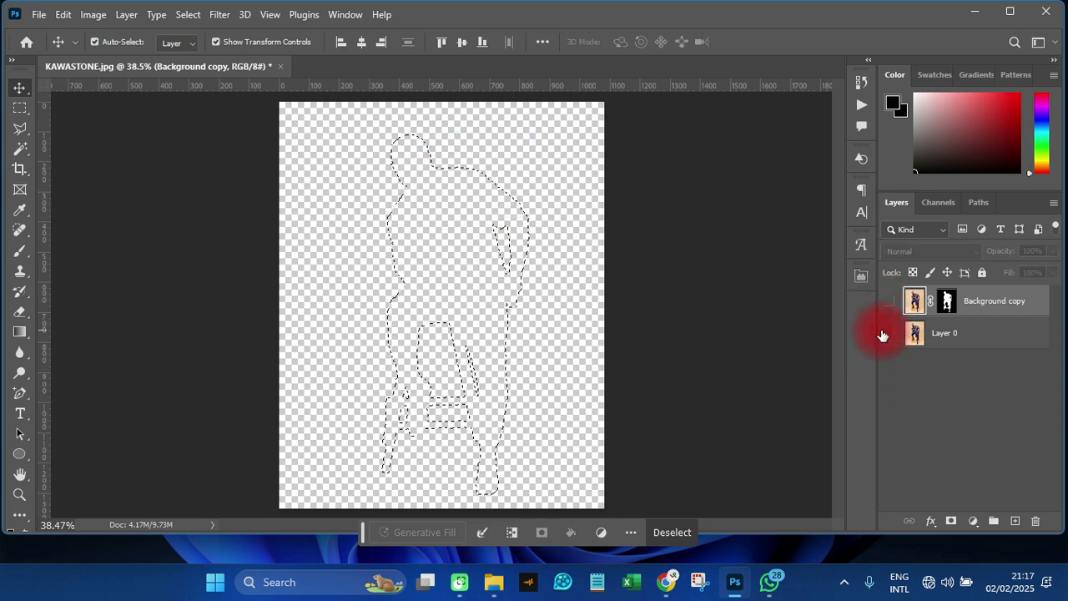
{"action": "left_click", "coordinate": [889, 333]}
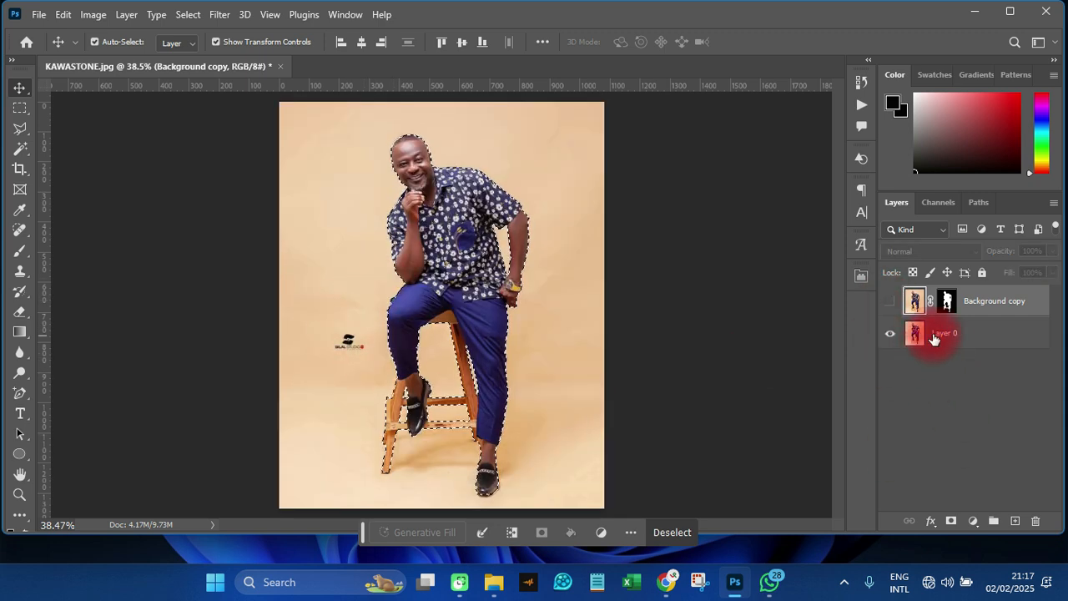
{"action": "left_click", "coordinate": [949, 521]}
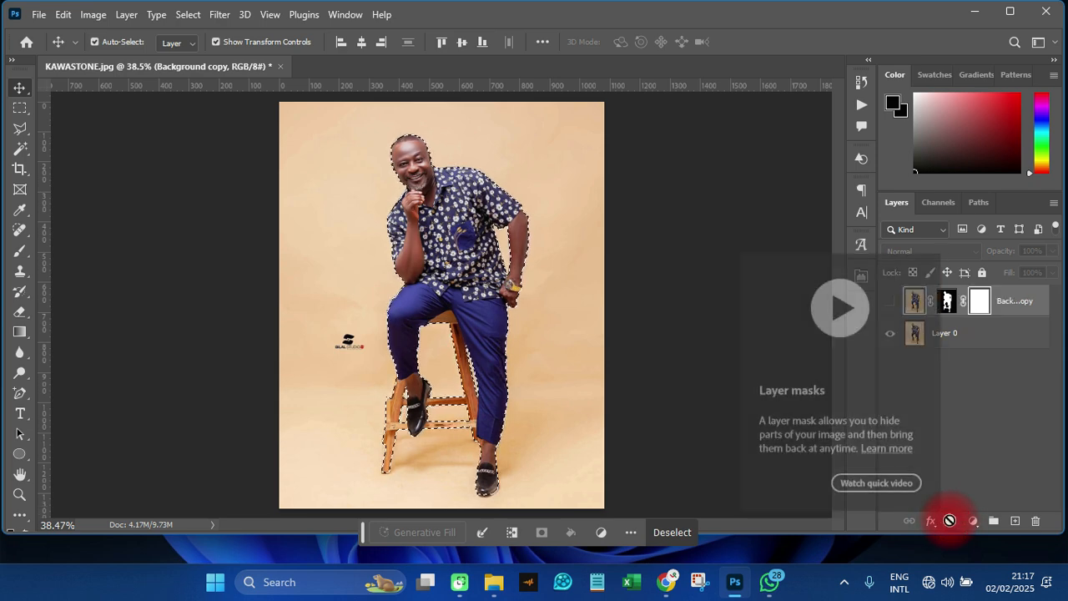
{"action": "left_click", "coordinate": [973, 334]}
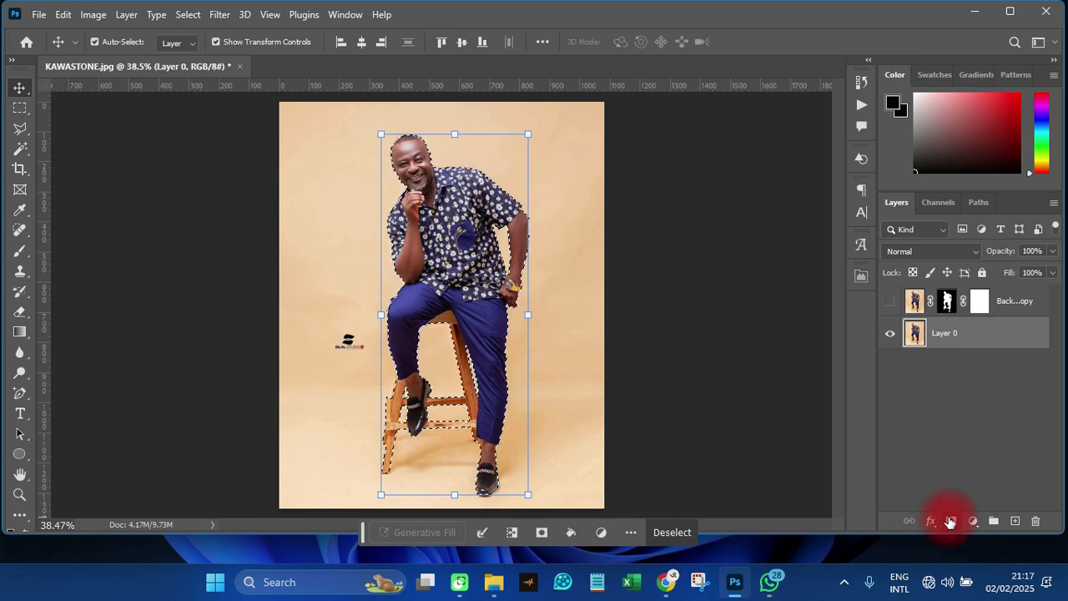
{"action": "left_click", "coordinate": [949, 522]}
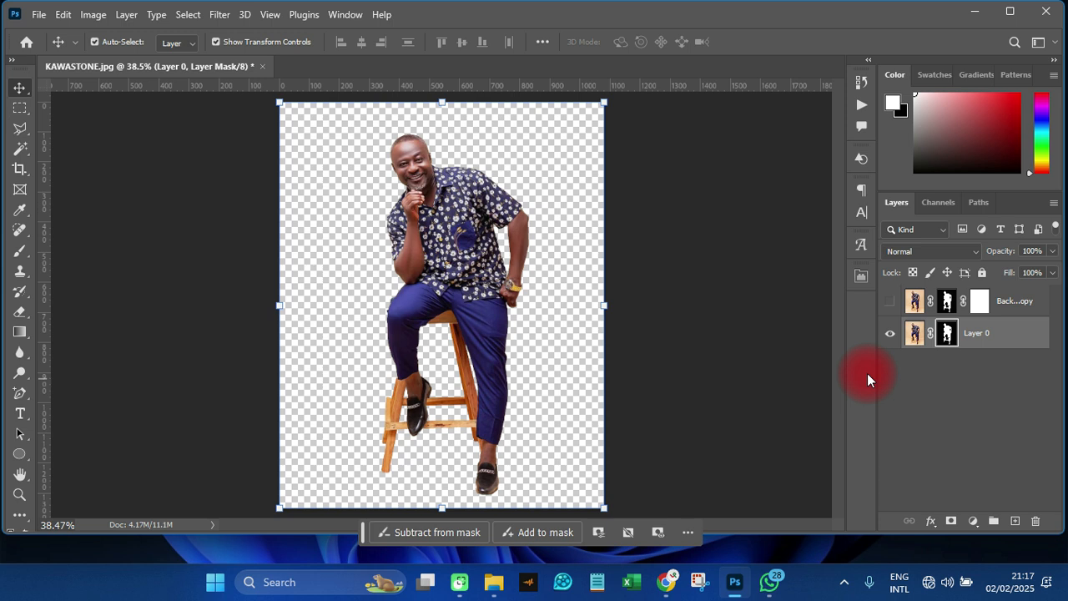
{"action": "key", "text": "ctrl+z"}
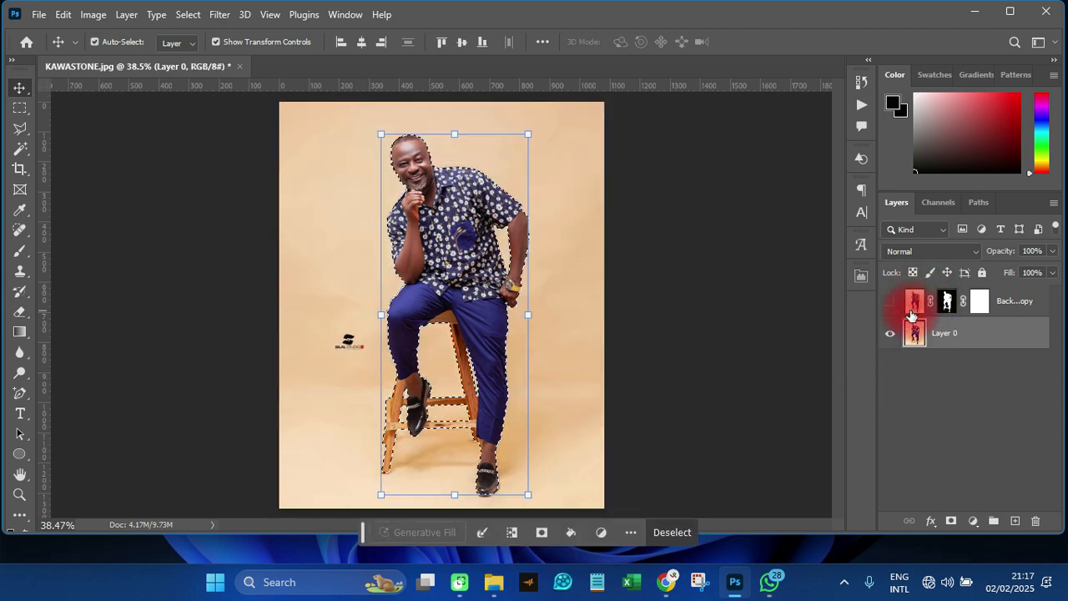
{"action": "key", "text": "ctrl+d"}
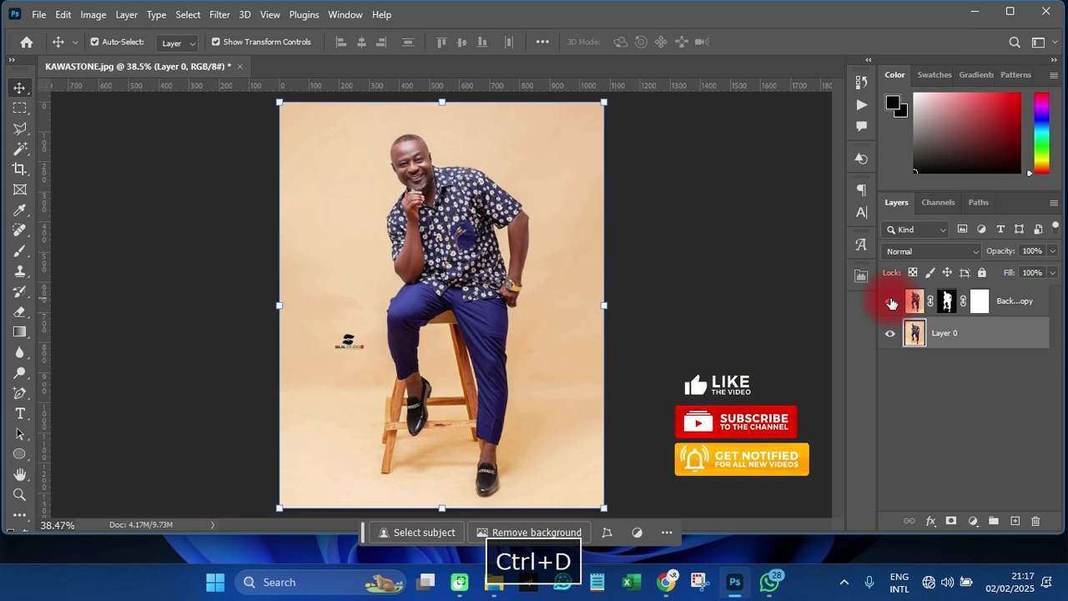
Display only the Background copy layer and delete its extra white vector mask
{"action": "left_click", "coordinate": [890, 334]}
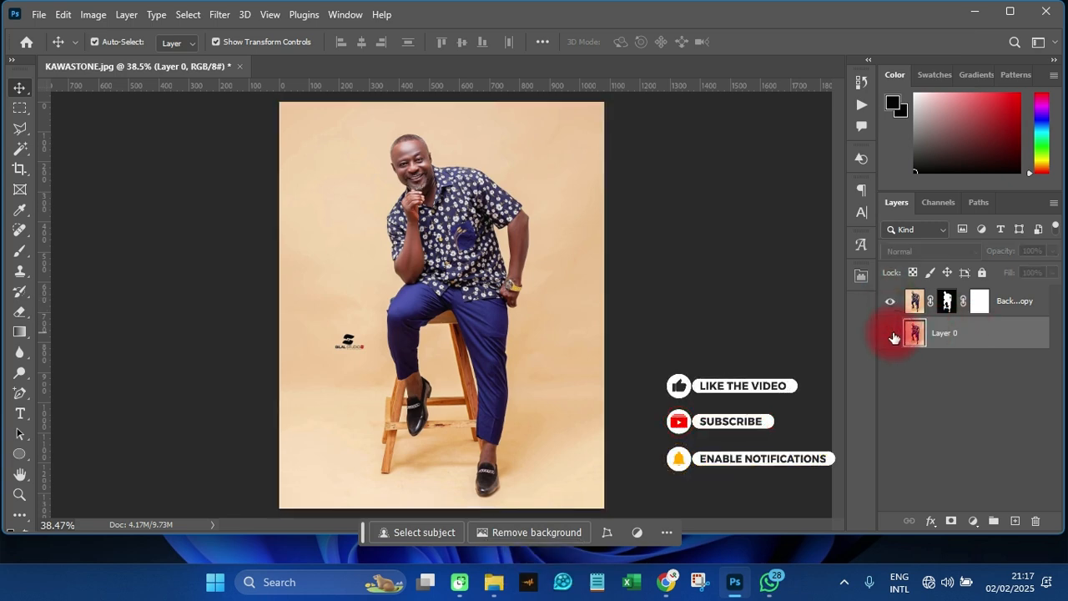
{"action": "left_click", "coordinate": [977, 302]}
{"action": "right_click", "coordinate": [978, 302]}
{"action": "left_click", "coordinate": [976, 301]}
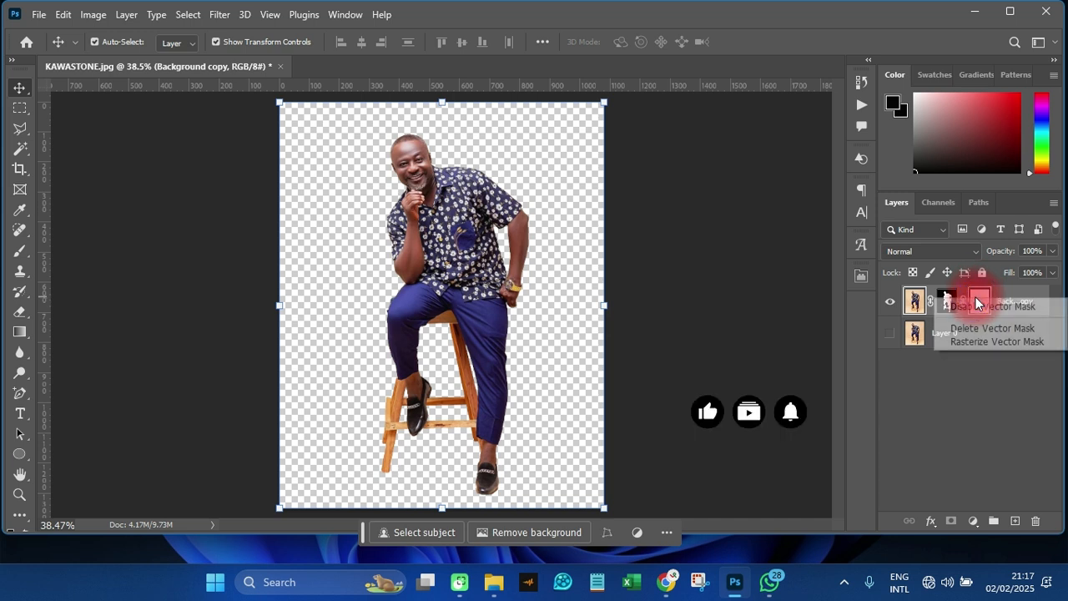
{"action": "right_click", "coordinate": [976, 301]}
{"action": "left_click", "coordinate": [965, 330]}
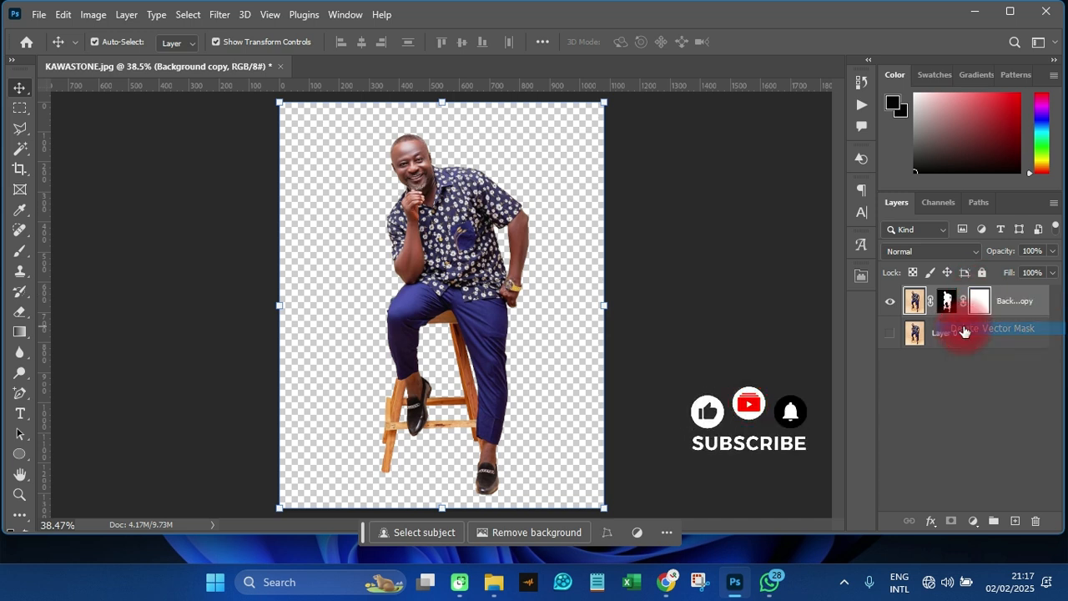
{"action": "left_click", "coordinate": [907, 317]}
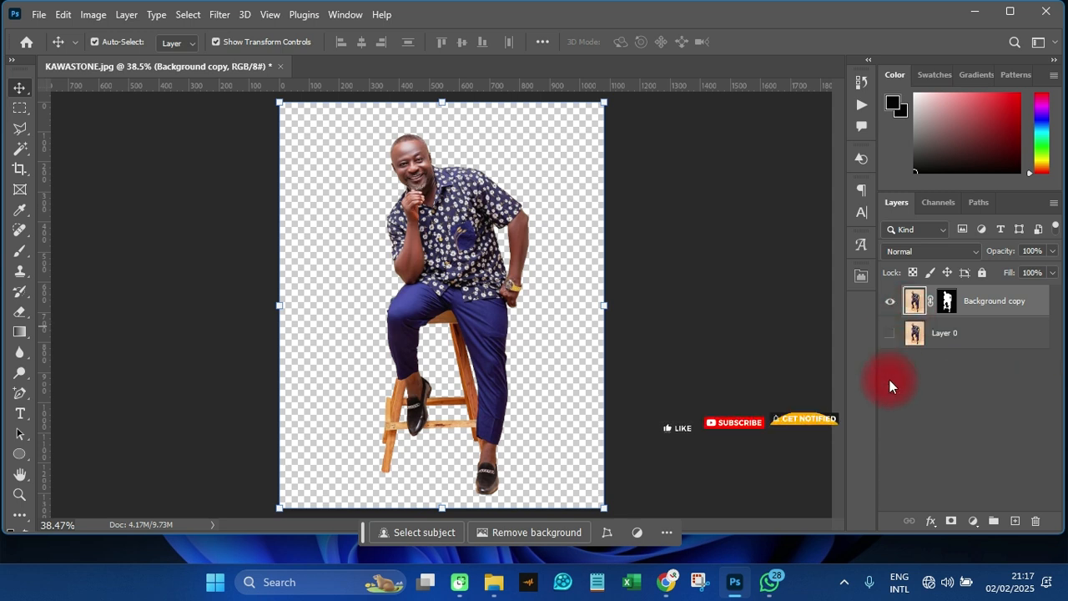
Place the backdrop image 00 (1).jpg from the Desktop as a linked file directly above Layer 0
{"action": "left_click", "coordinate": [966, 336]}
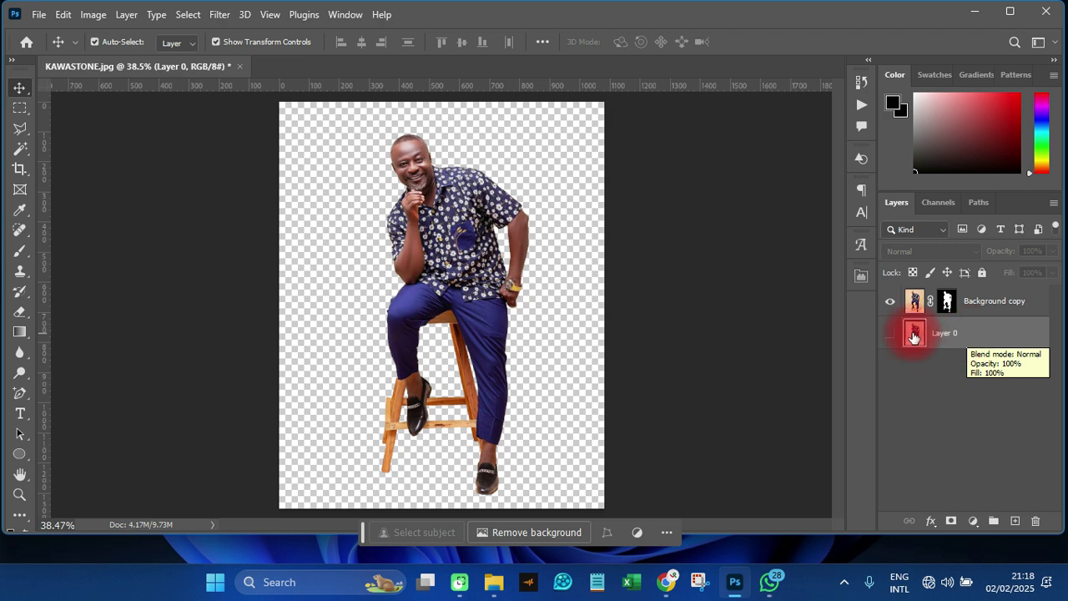
{"action": "left_click", "coordinate": [39, 14]}
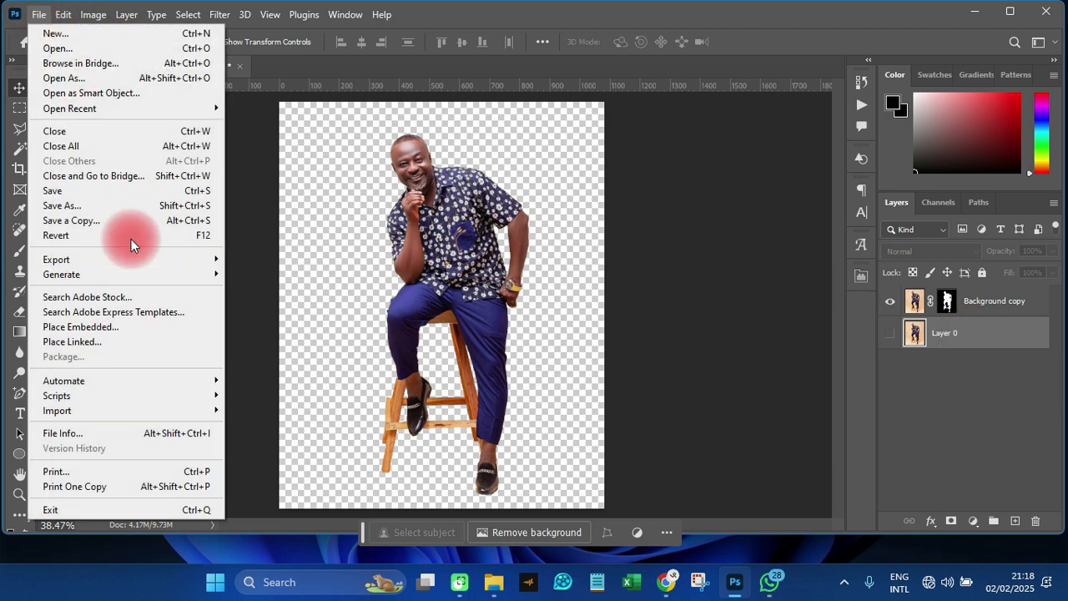
{"action": "left_click", "coordinate": [119, 341]}
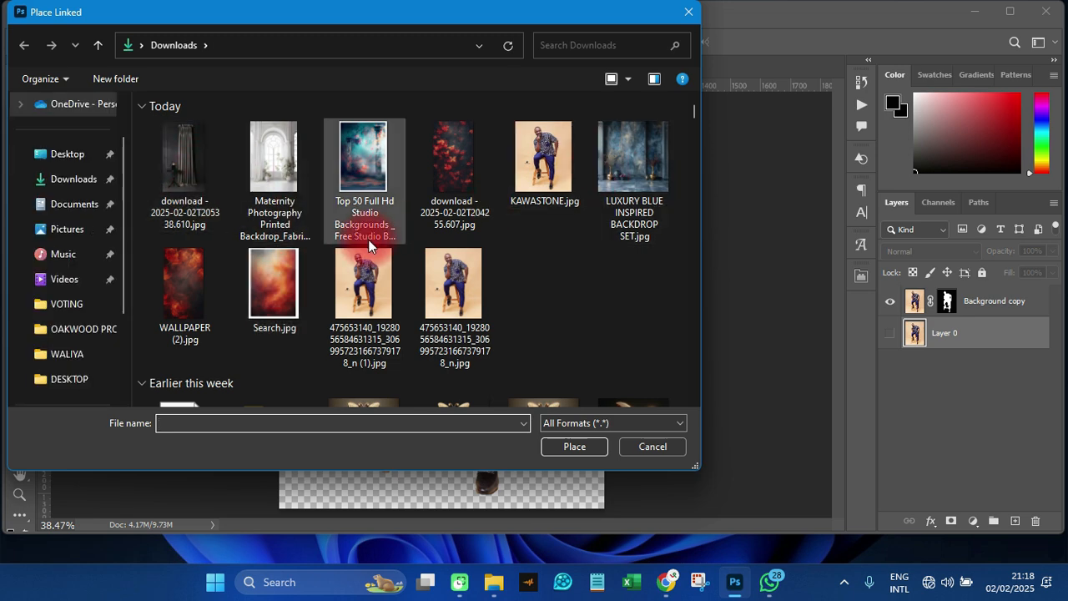
{"action": "left_click", "coordinate": [77, 155]}
{"action": "left_click", "coordinate": [547, 242]}
{"action": "scroll", "coordinate": [548, 230], "scroll_direction": "down", "scroll_amount": 3}
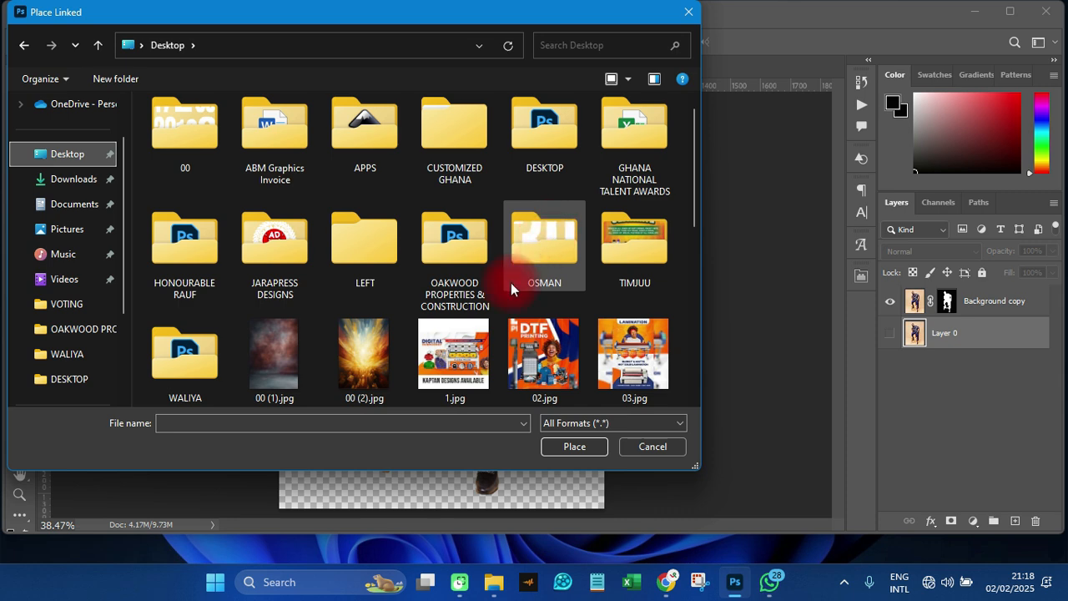
{"action": "left_click", "coordinate": [272, 247]}
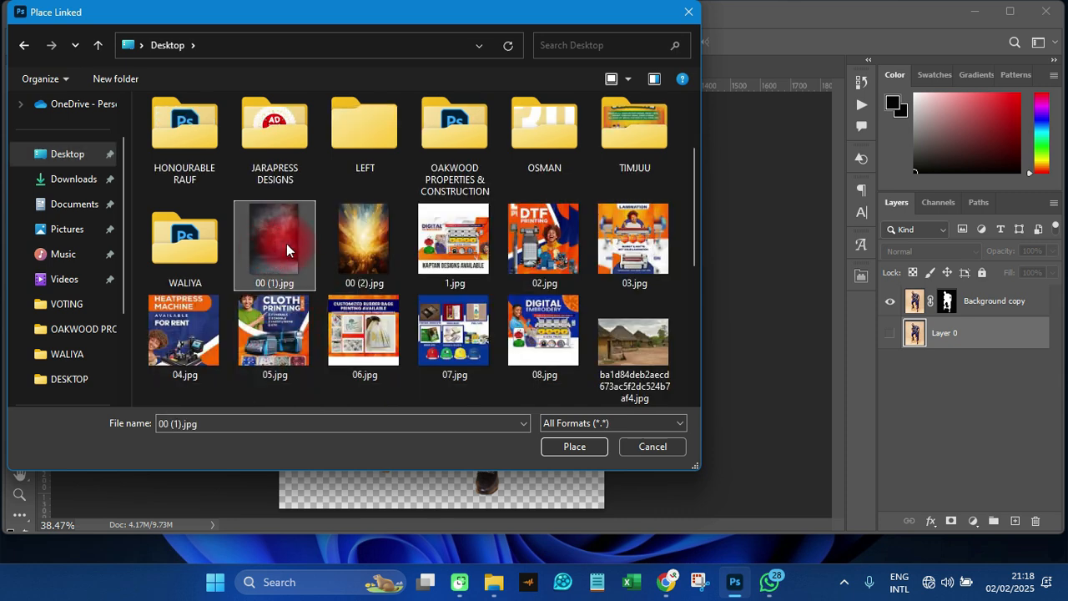
{"action": "double_click", "coordinate": [283, 243]}
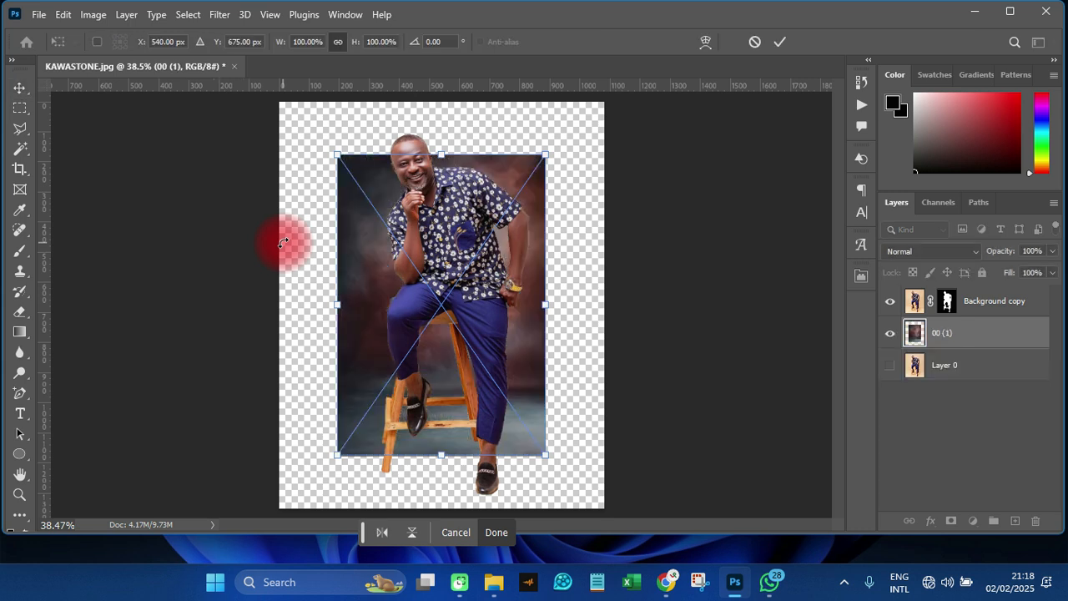
Scale the placed backdrop to 164.33% to cover the canvas and move it up until its lower edge meets the canvas bottom
{"action": "scroll", "coordinate": [506, 289], "scroll_direction": "down", "scroll_amount": 1}
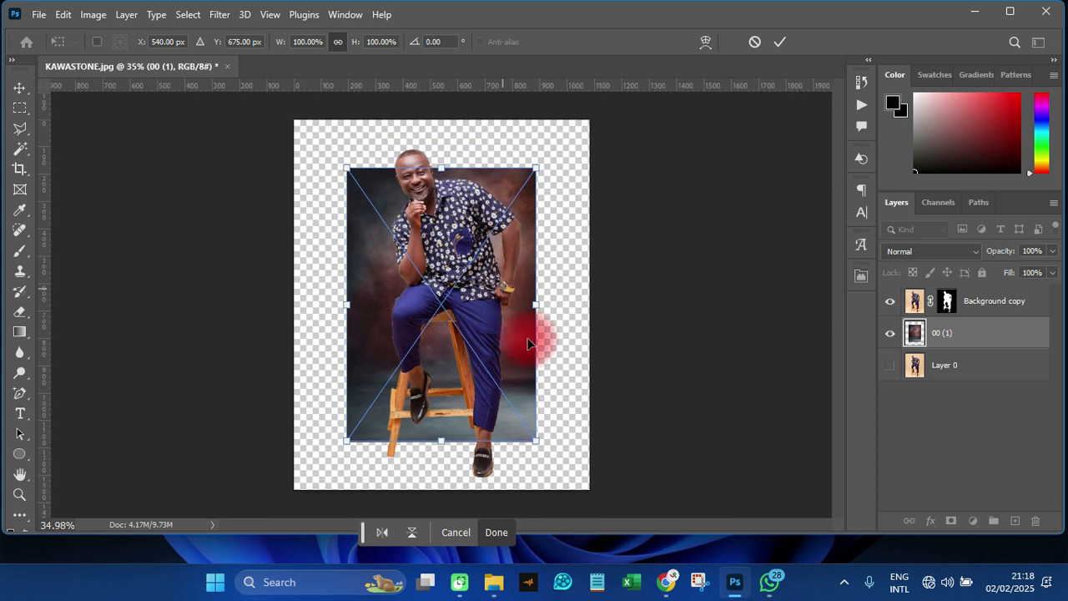
{"action": "scroll", "coordinate": [502, 357], "scroll_direction": "down", "scroll_amount": 1}
{"action": "left_click_drag", "start_coordinate": [531, 433], "coordinate": [608, 498]}
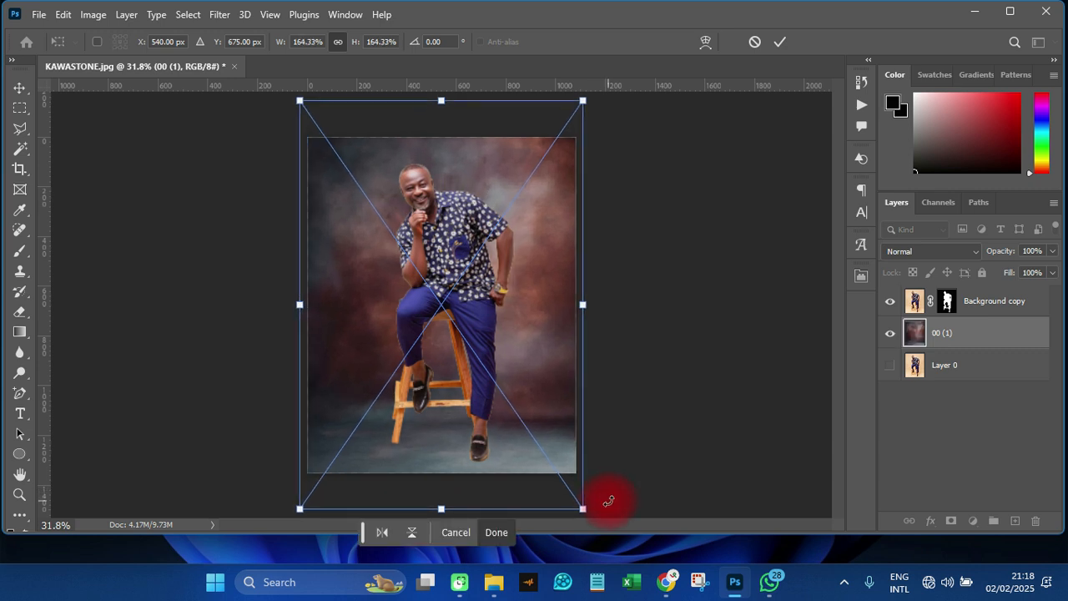
{"action": "key", "text": "Return"}
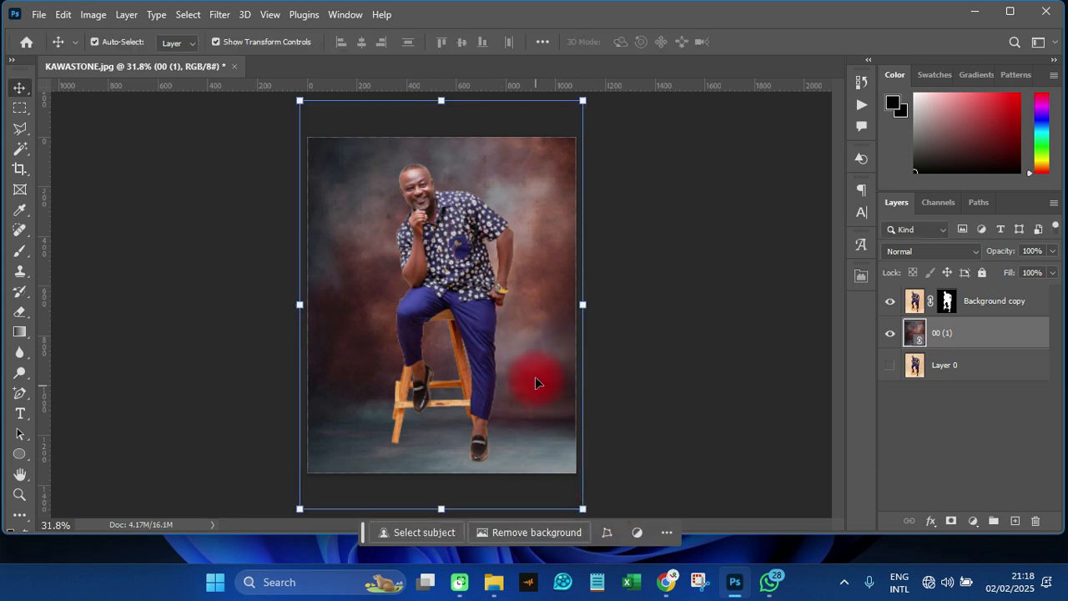
{"action": "mouse_move", "coordinate": [532, 379]}
{"action": "left_mouse_down"}
{"action": "mouse_move", "coordinate": [537, 356]}
{"action": "mouse_move", "coordinate": [527, 390]}
{"action": "left_mouse_up"}
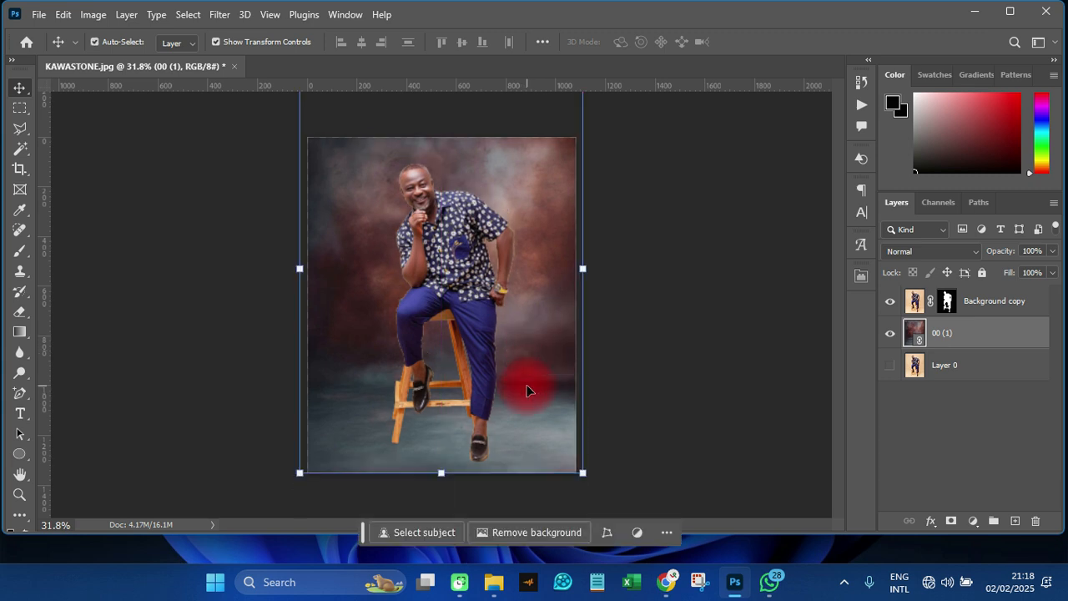
{"action": "left_click", "coordinate": [698, 368]}
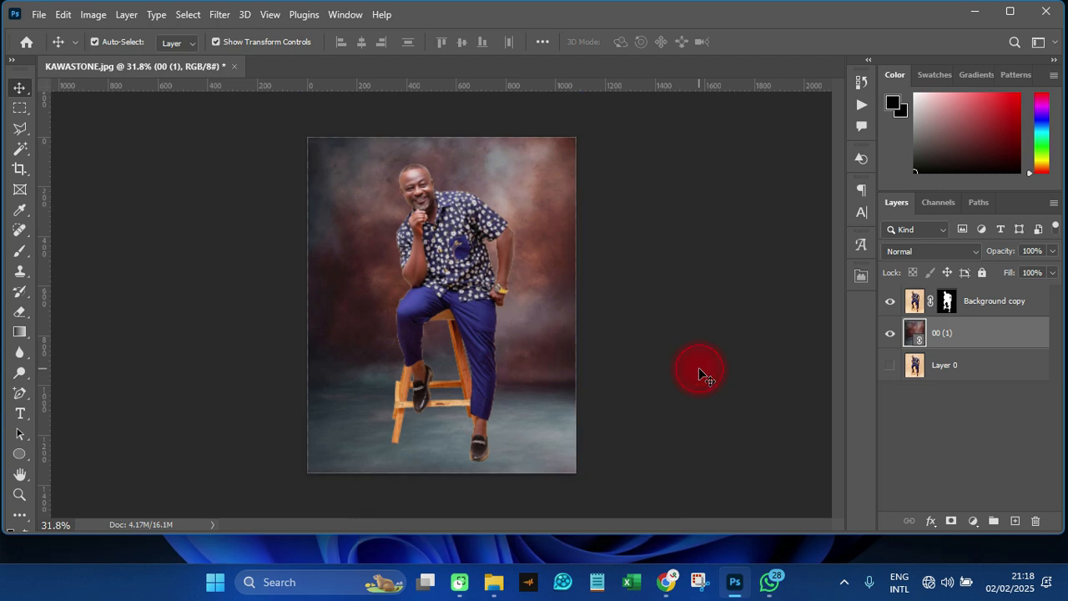
Rasterize the 00 (1) backdrop layer and make Layer 0 visible
{"action": "left_click", "coordinate": [966, 334]}
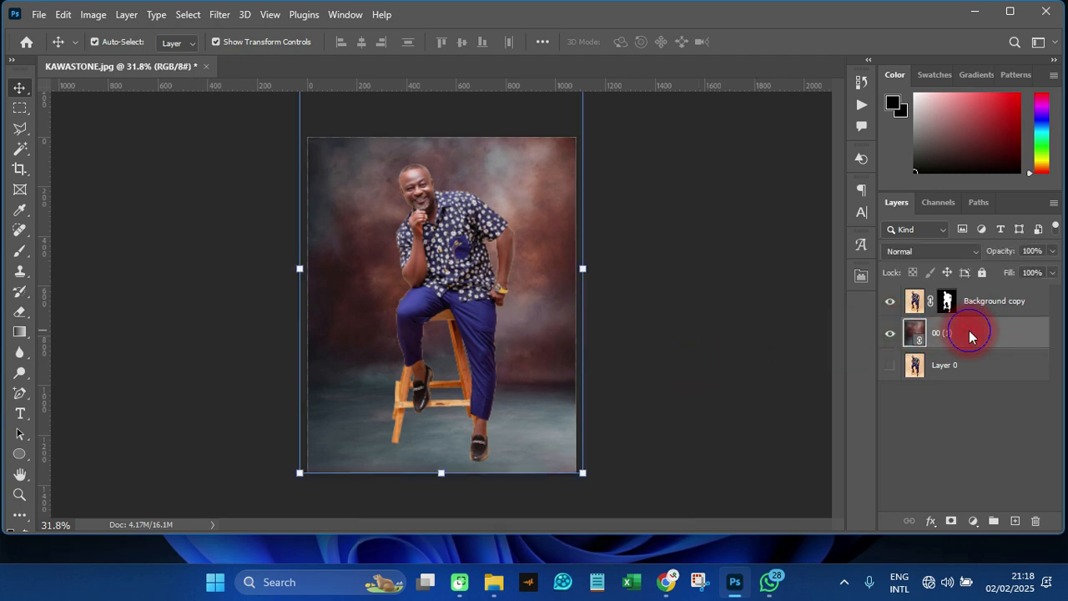
{"action": "right_click", "coordinate": [971, 336]}
{"action": "left_click", "coordinate": [867, 357]}
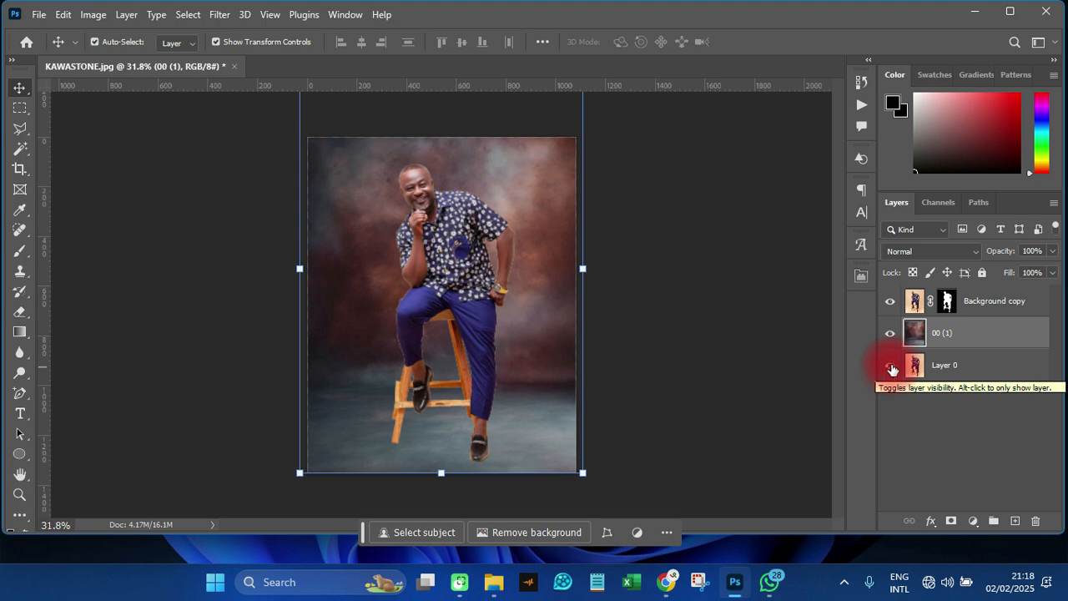
Examine the original floor shadows around the stool and shoes by hiding and showing the 00 (1) backdrop layer
{"action": "left_click", "coordinate": [890, 333]}
{"action": "scroll", "coordinate": [417, 448], "scroll_direction": "up", "scroll_amount": 6}
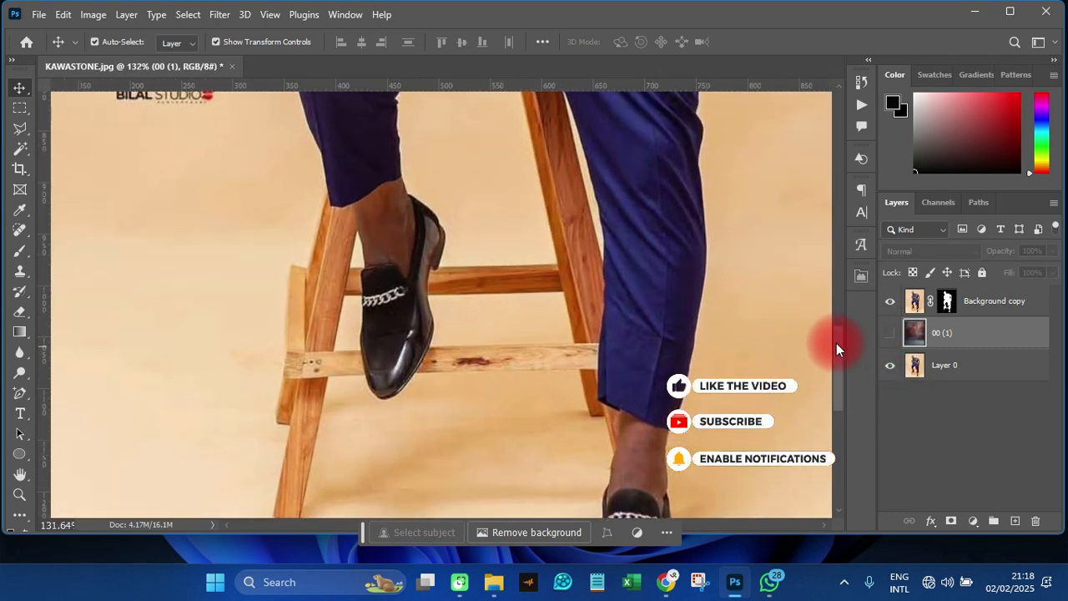
{"action": "left_click_drag", "start_coordinate": [837, 344], "coordinate": [840, 377]}
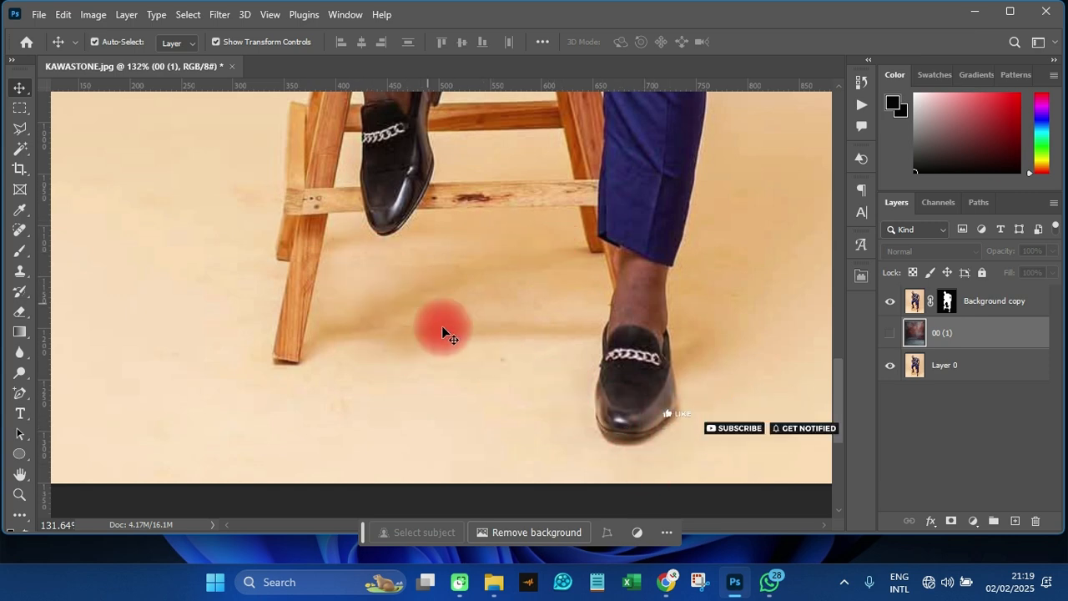
{"action": "scroll", "coordinate": [445, 342], "scroll_direction": "down", "scroll_amount": 2}
{"action": "scroll", "coordinate": [448, 358], "scroll_direction": "down", "scroll_amount": 5}
{"action": "scroll", "coordinate": [449, 345], "scroll_direction": "up", "scroll_amount": 3}
{"action": "left_click", "coordinate": [888, 334]}
{"action": "scroll", "coordinate": [562, 378], "scroll_direction": "up", "scroll_amount": 2}
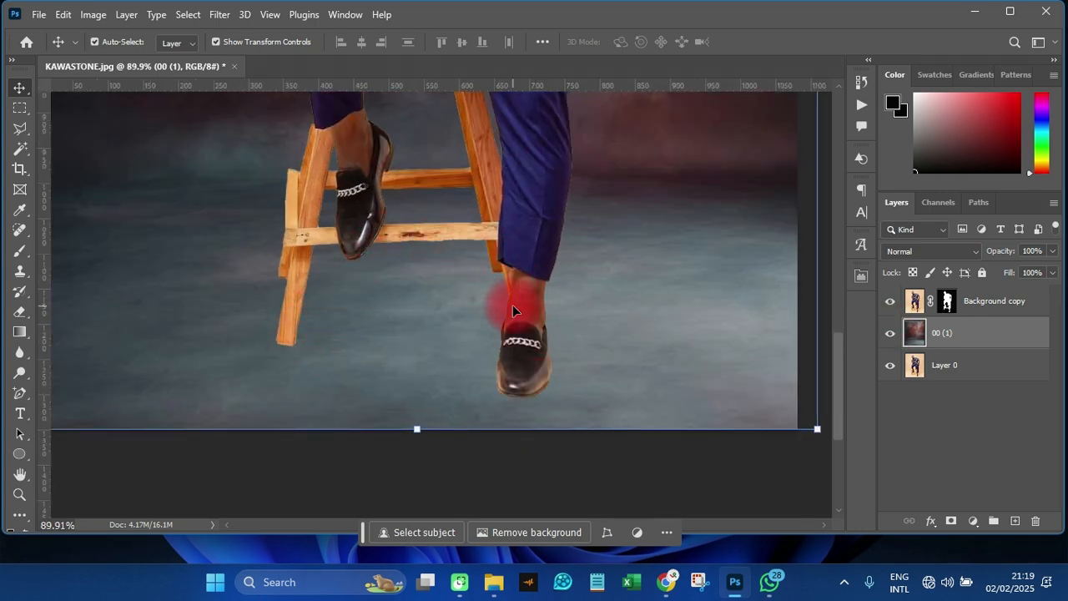
{"action": "scroll", "coordinate": [429, 381], "scroll_direction": "down", "scroll_amount": 4}
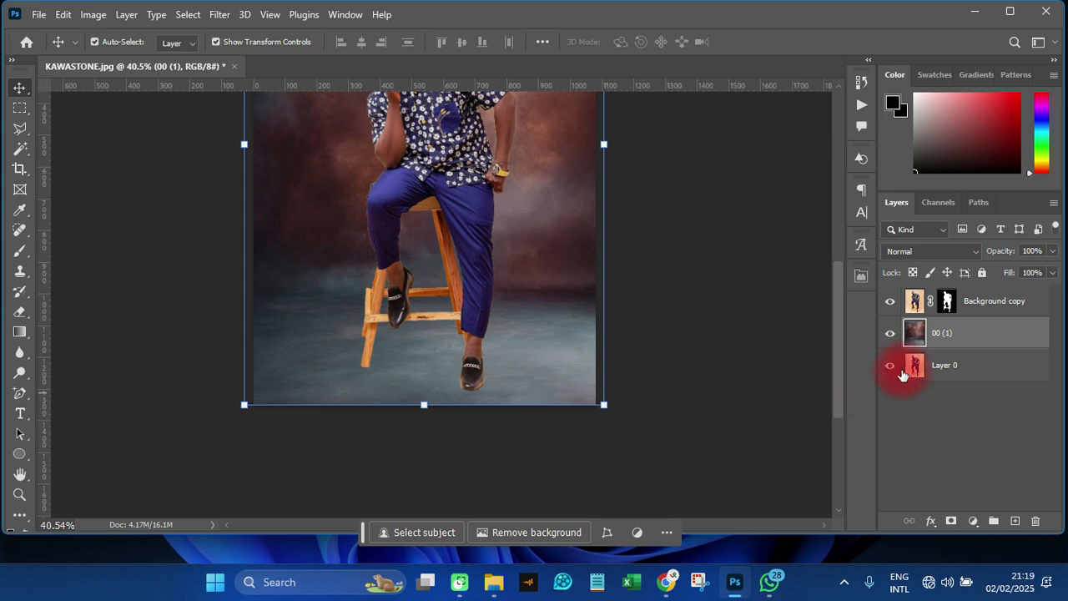
Set the blend mode of the 00 (1) backdrop layer to Multiply
{"action": "left_click", "coordinate": [951, 368]}
{"action": "scroll", "coordinate": [480, 399], "scroll_direction": "down", "scroll_amount": 1}
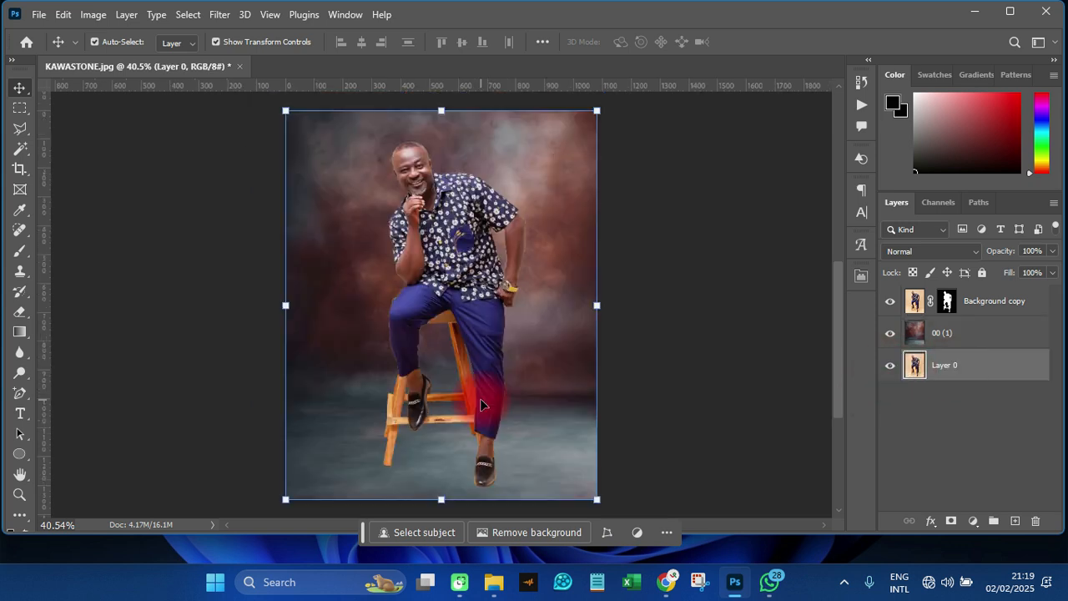
{"action": "scroll", "coordinate": [480, 404], "scroll_direction": "down", "scroll_amount": 1}
{"action": "scroll", "coordinate": [480, 405], "scroll_direction": "up", "scroll_amount": 1}
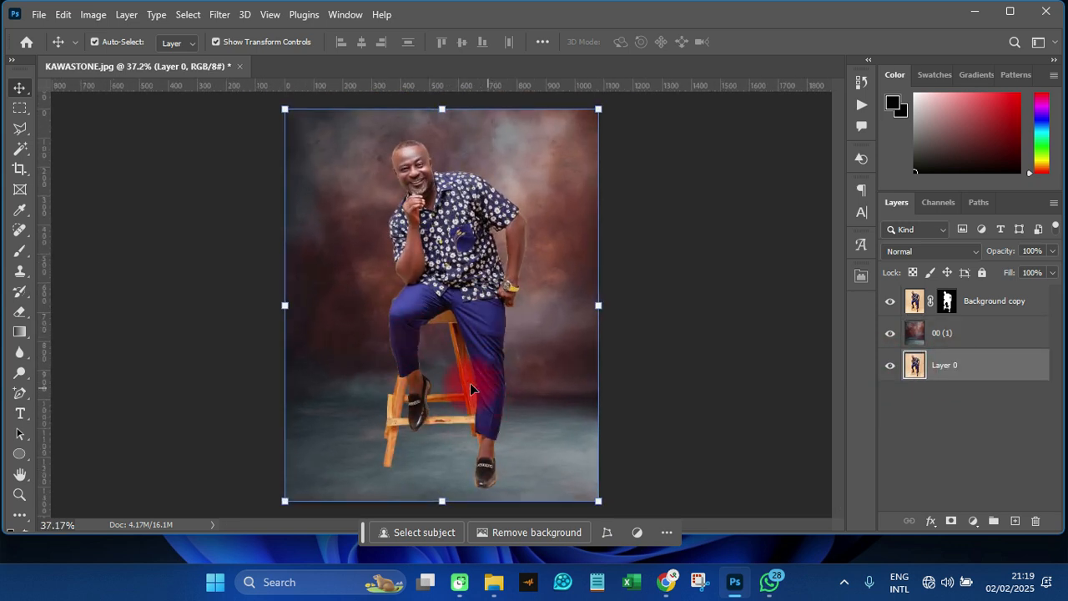
{"action": "left_click", "coordinate": [951, 337]}
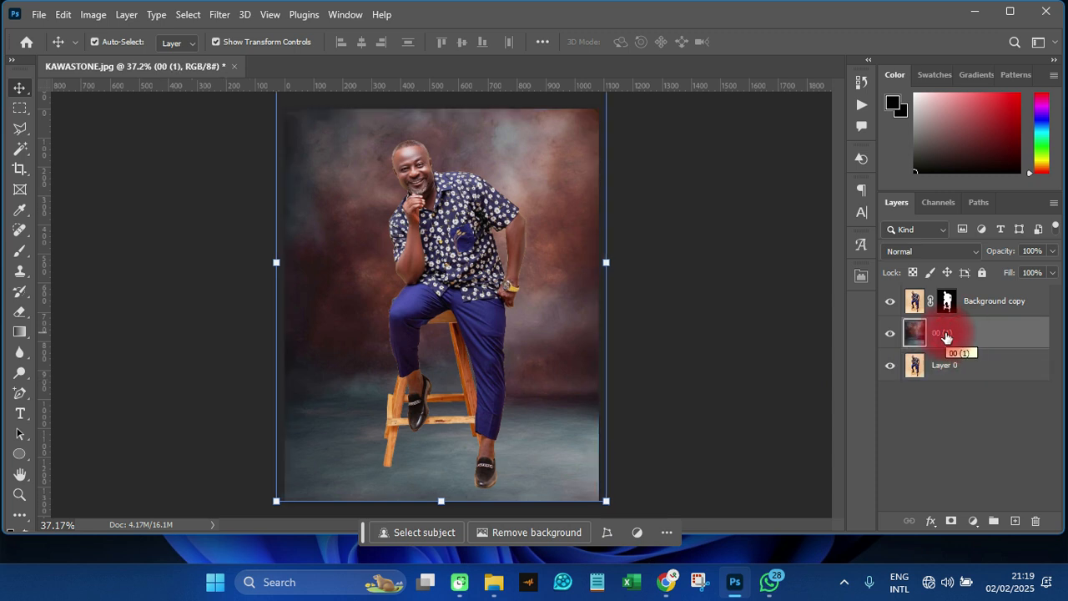
{"action": "left_click", "coordinate": [907, 252]}
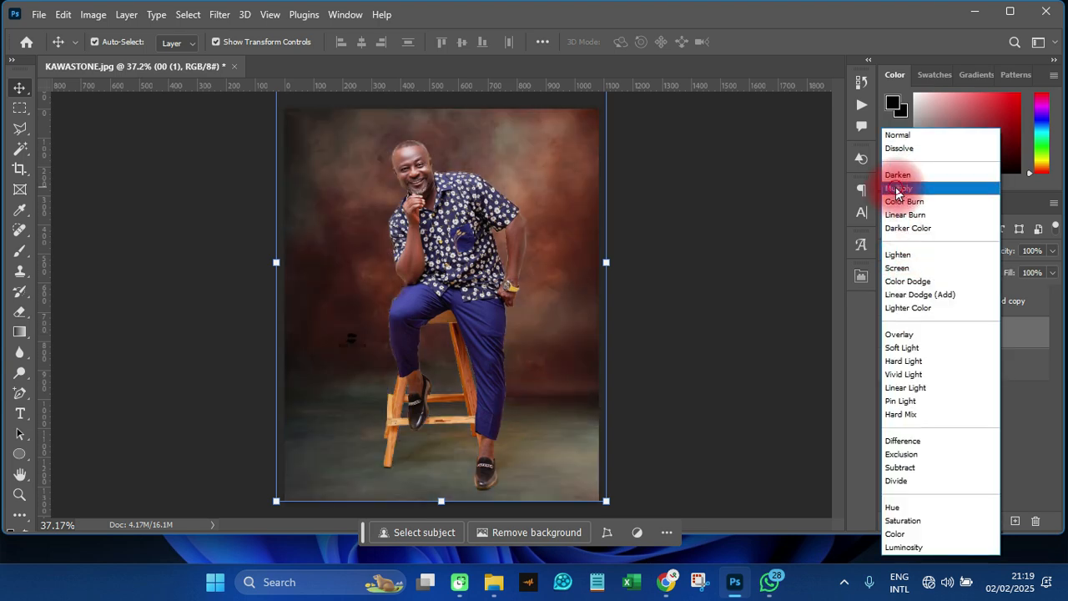
{"action": "left_click", "coordinate": [898, 190]}
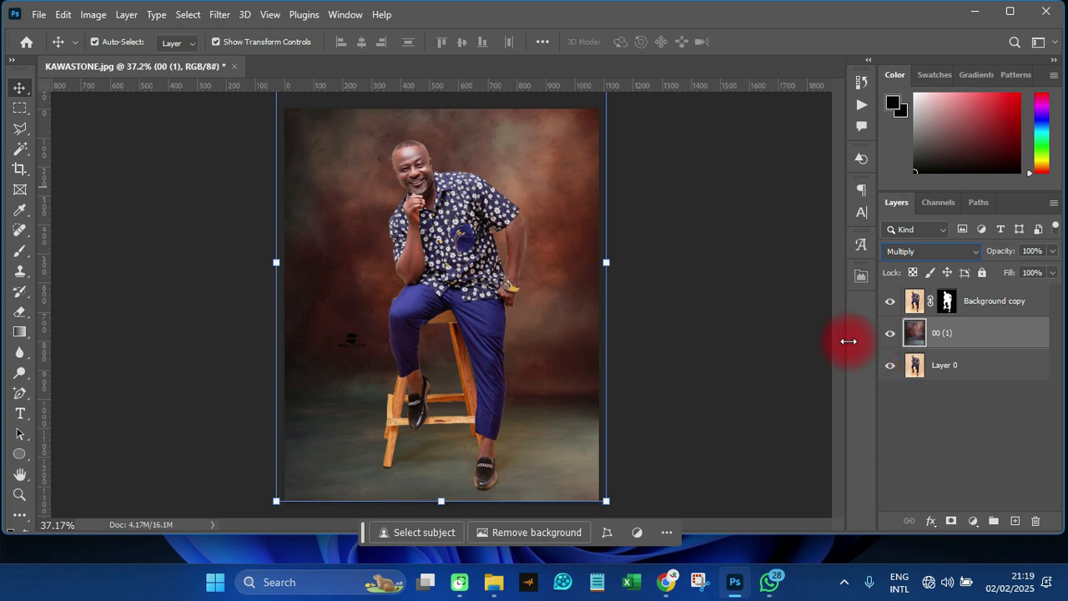
Compare the shadows under the stool and shoes with and without the multiplied backdrop
{"action": "left_click", "coordinate": [775, 353]}
{"action": "scroll", "coordinate": [421, 490], "scroll_direction": "up", "scroll_amount": 2}
{"action": "scroll", "coordinate": [421, 488], "scroll_direction": "up", "scroll_amount": 6}
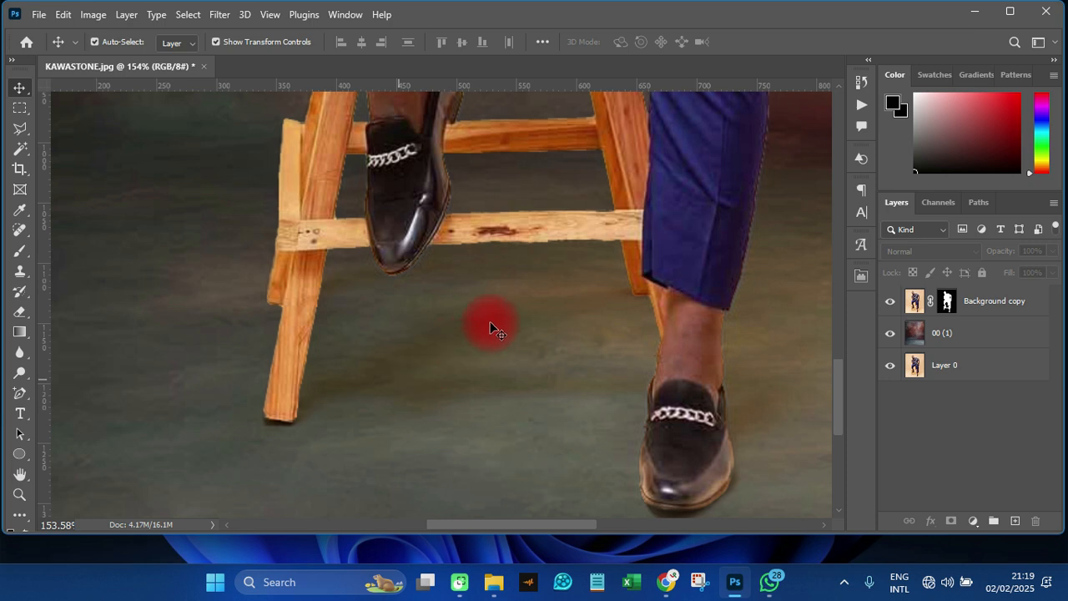
{"action": "left_click", "coordinate": [892, 340]}
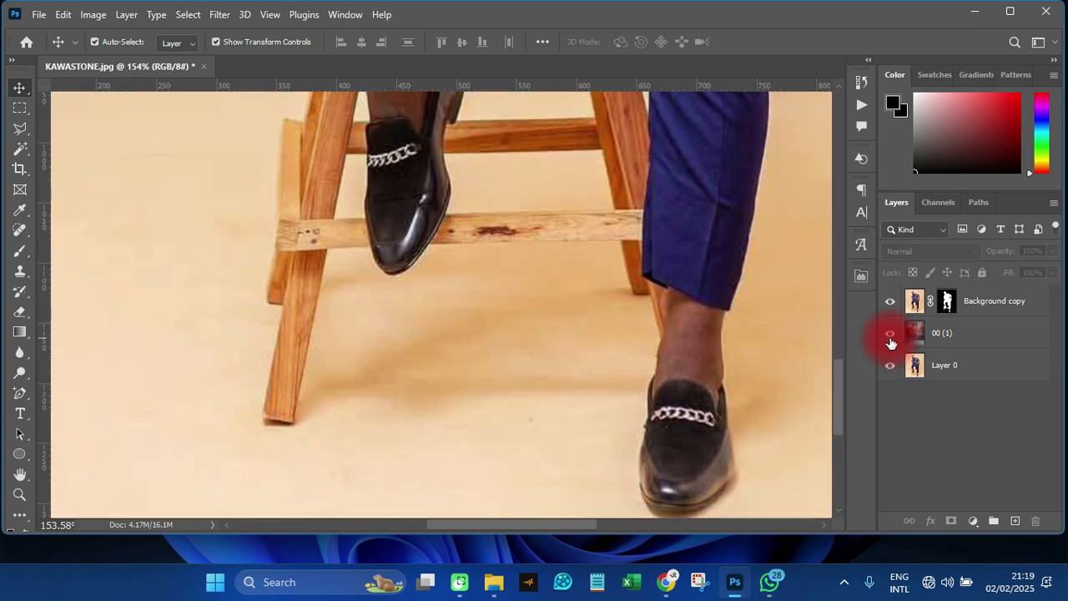
{"action": "left_click", "coordinate": [891, 340]}
{"action": "scroll", "coordinate": [473, 398], "scroll_direction": "down", "scroll_amount": 5}
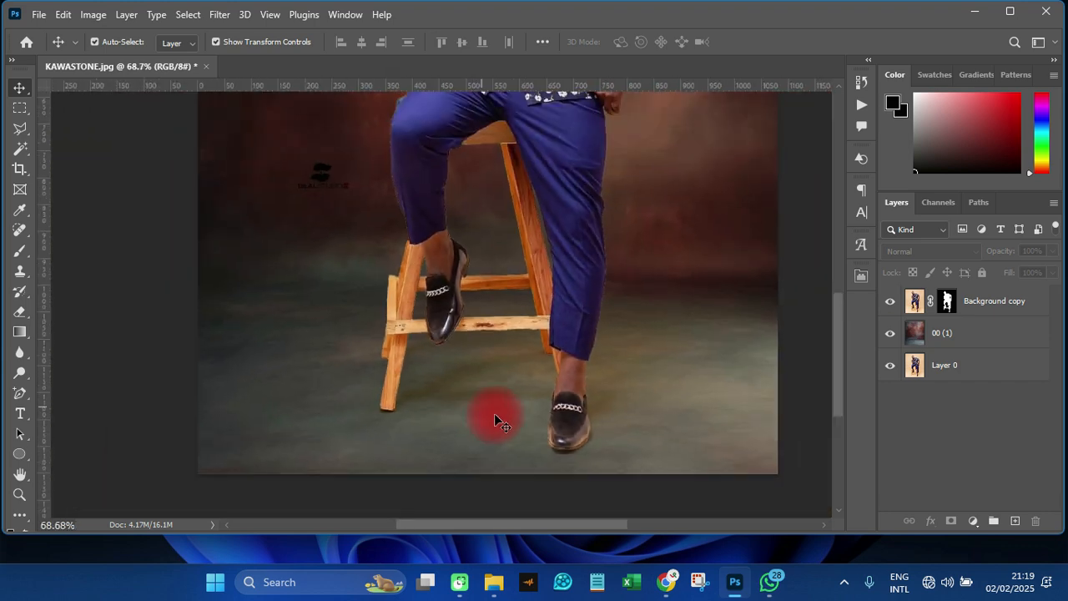
{"action": "scroll", "coordinate": [493, 419], "scroll_direction": "down", "scroll_amount": 4}
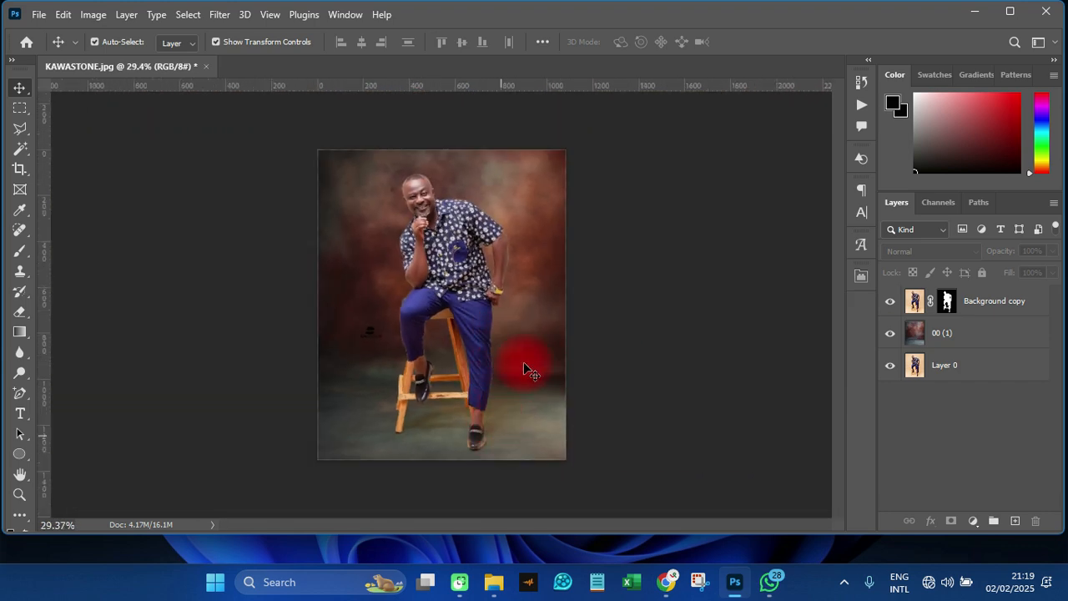
Duplicate Layer 0 above the 00 (1) backdrop layer and set the copy's blend mode to Multiply
{"action": "left_click", "coordinate": [940, 367]}
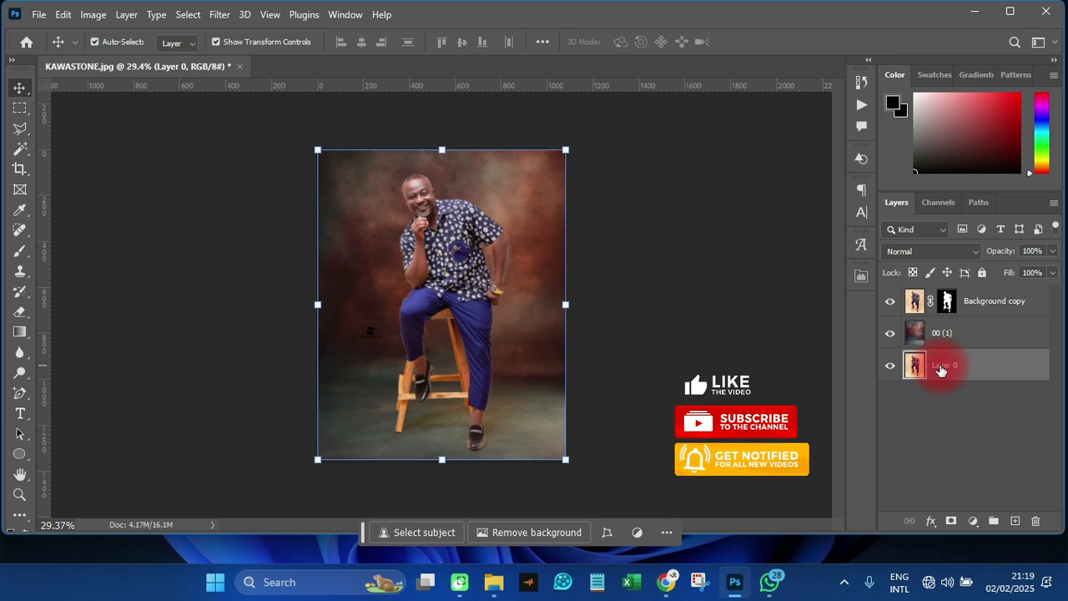
{"action": "key", "text": "ctrl+j"}
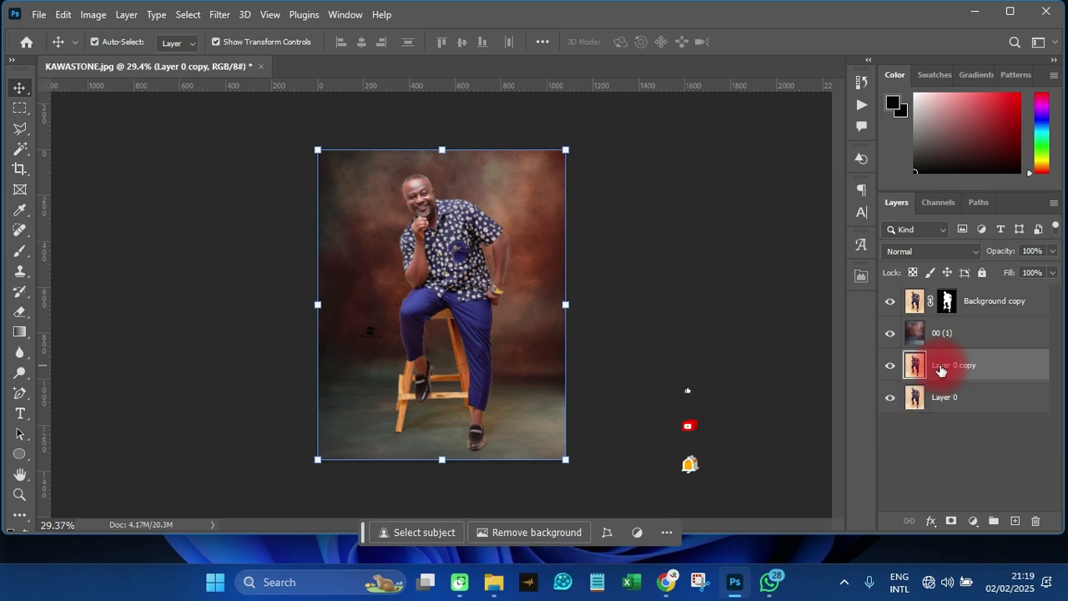
{"action": "left_click_drag", "start_coordinate": [941, 368], "coordinate": [938, 333]}
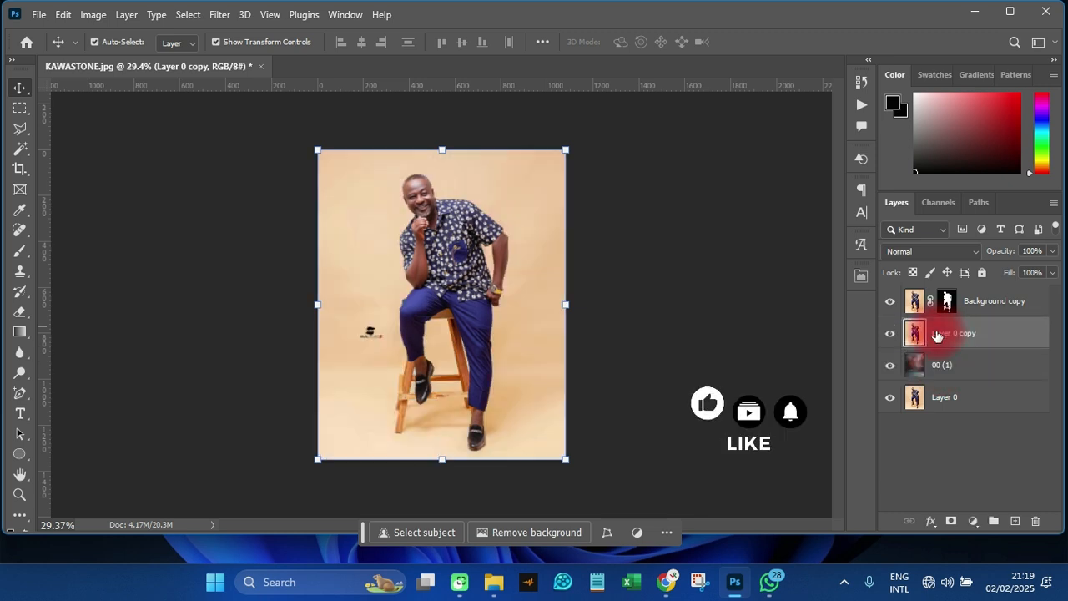
{"action": "left_click", "coordinate": [904, 250]}
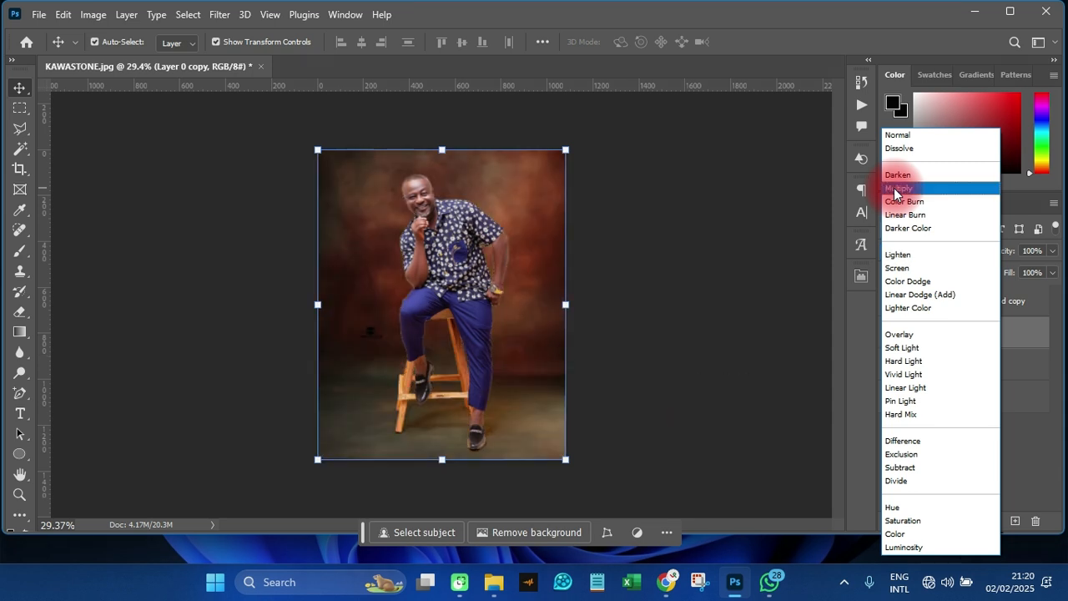
{"action": "left_click", "coordinate": [893, 187]}
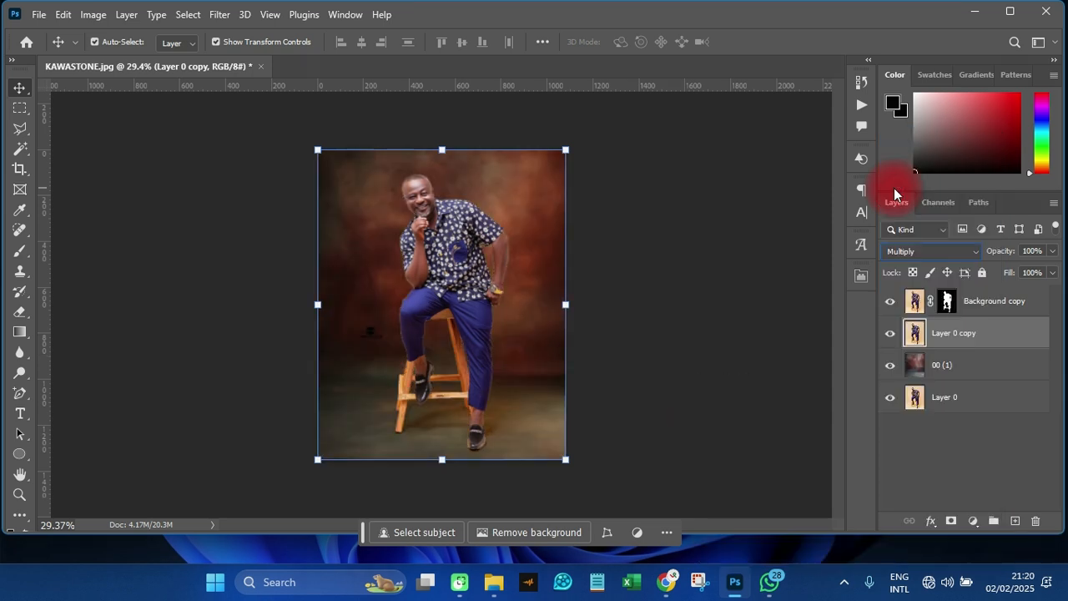
Add a layer mask to Layer 0 copy and ready a size 900 Brush with black as foreground color in the maximized window
{"action": "left_click", "coordinate": [952, 522]}
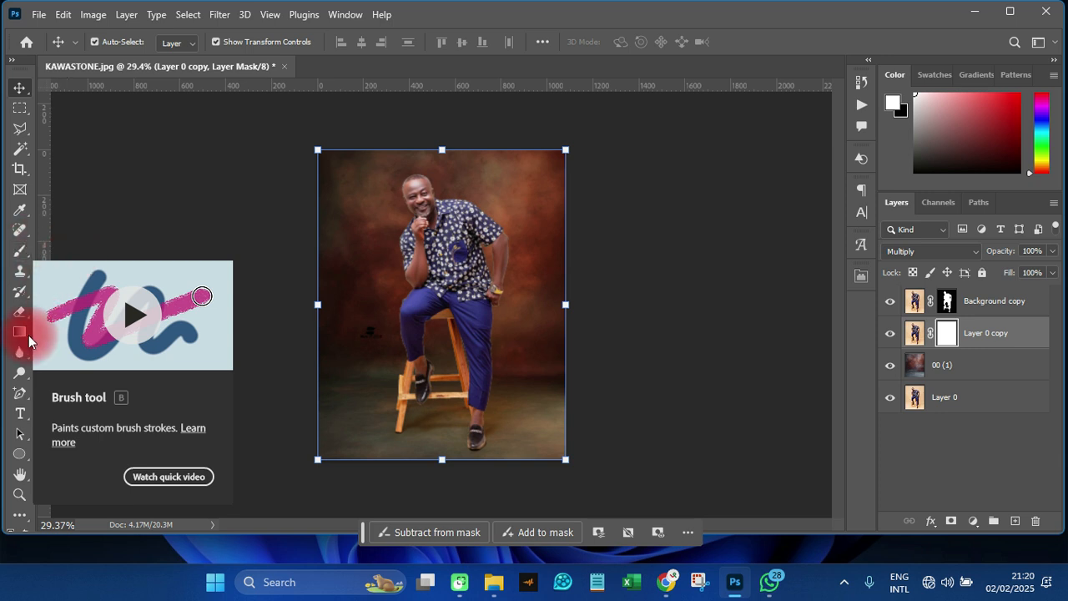
{"action": "left_click", "coordinate": [19, 255]}
{"action": "left_click", "coordinate": [352, 296]}
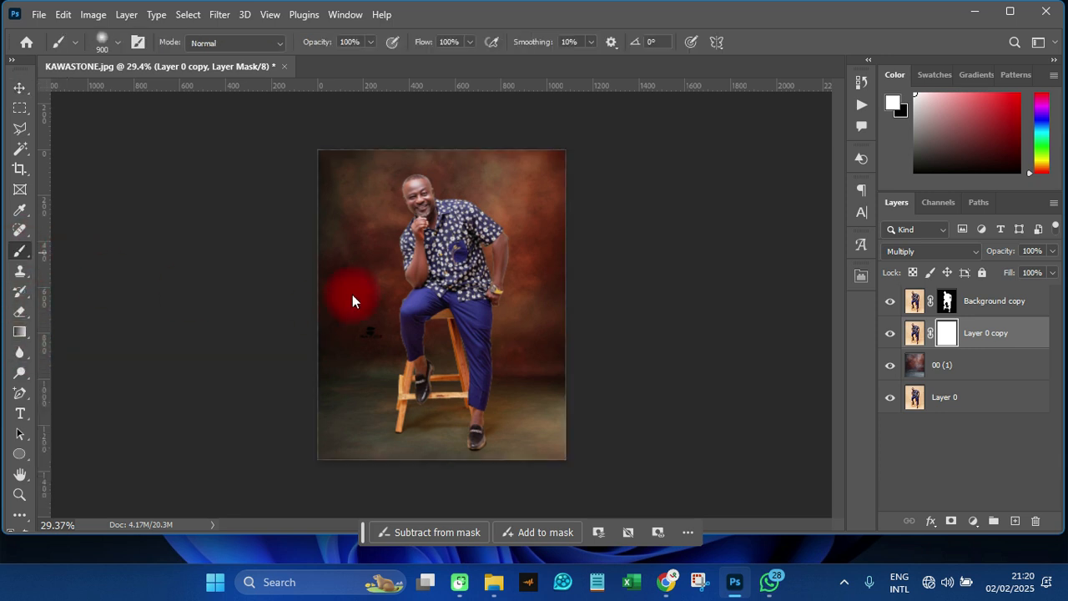
{"action": "mouse_move", "coordinate": [385, 276]}
{"action": "left_mouse_down"}
{"action": "mouse_move", "coordinate": [424, 258]}
{"action": "mouse_move", "coordinate": [335, 234]}
{"action": "mouse_move", "coordinate": [330, 199]}
{"action": "mouse_move", "coordinate": [558, 193]}
{"action": "mouse_move", "coordinate": [554, 205]}
{"action": "mouse_move", "coordinate": [393, 224]}
{"action": "mouse_move", "coordinate": [450, 218]}
{"action": "mouse_move", "coordinate": [518, 255]}
{"action": "mouse_move", "coordinate": [569, 267]}
{"action": "mouse_move", "coordinate": [472, 288]}
{"action": "mouse_move", "coordinate": [561, 232]}
{"action": "mouse_move", "coordinate": [568, 314]}
{"action": "mouse_move", "coordinate": [369, 305]}
{"action": "mouse_move", "coordinate": [420, 208]}
{"action": "mouse_move", "coordinate": [468, 162]}
{"action": "mouse_move", "coordinate": [546, 222]}
{"action": "mouse_move", "coordinate": [519, 250]}
{"action": "mouse_move", "coordinate": [475, 212]}
{"action": "mouse_move", "coordinate": [466, 229]}
{"action": "mouse_move", "coordinate": [16, 495]}
{"action": "left_mouse_up"}
{"action": "scroll", "coordinate": [25, 517], "scroll_direction": "down", "scroll_amount": 2}
{"action": "scroll", "coordinate": [25, 518], "scroll_direction": "up", "scroll_amount": 2}
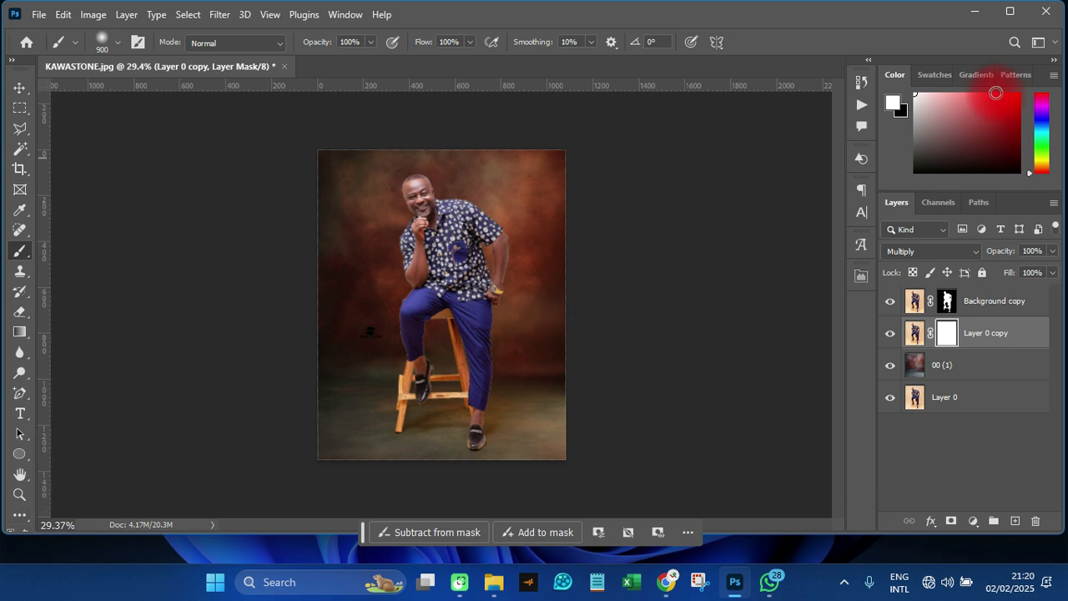
{"action": "left_click", "coordinate": [1009, 11]}
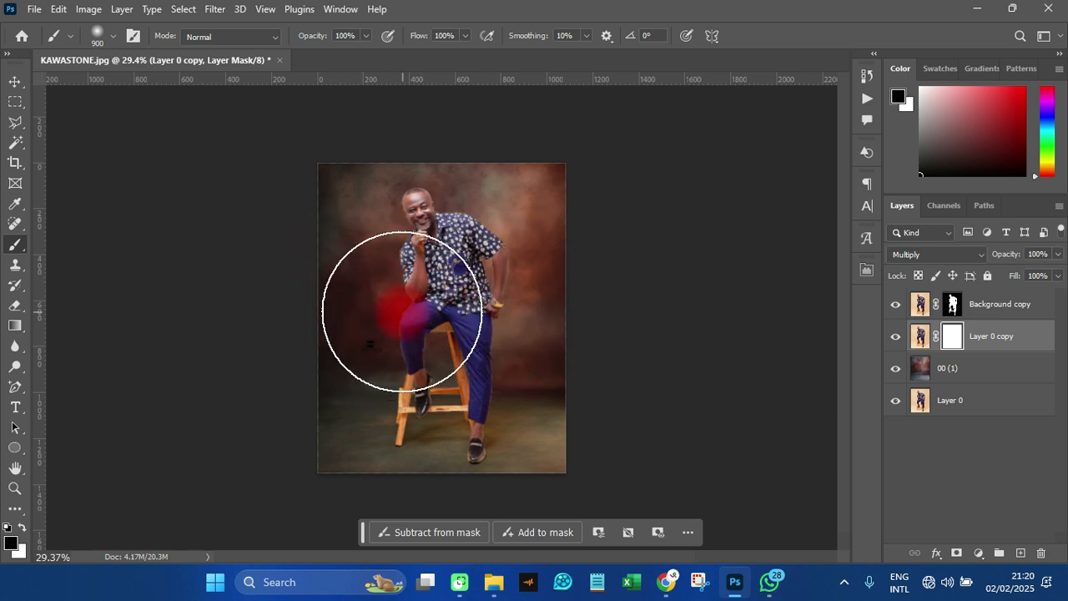
Paint the Layer 0 copy mask black over the upper backdrop, leaving the floor shadows unmasked, and deselect the layer
{"action": "left_click_drag", "start_coordinate": [522, 250], "coordinate": [565, 223]}
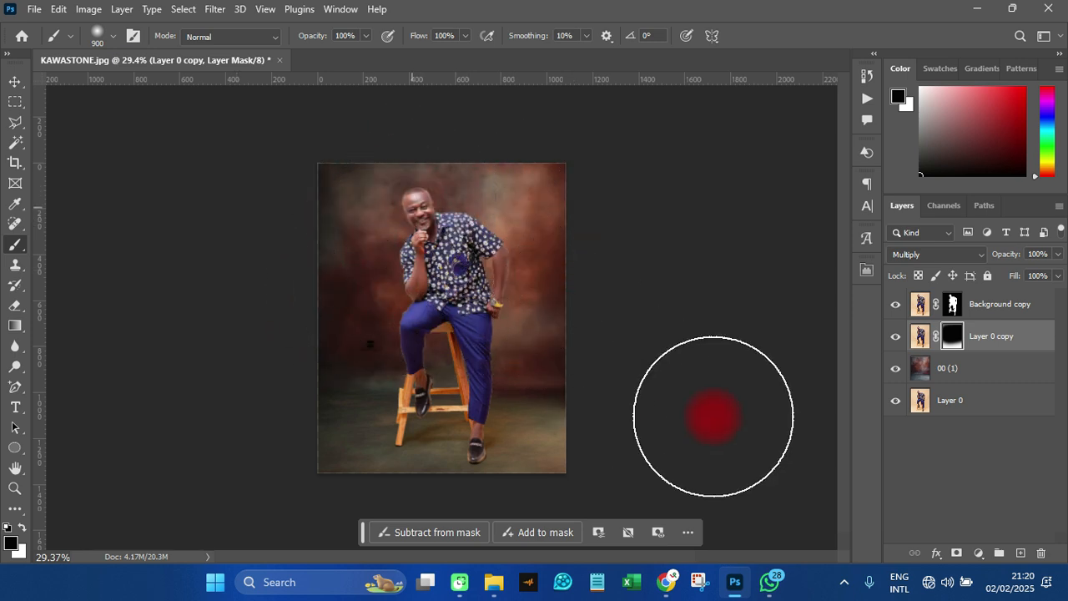
{"action": "left_click", "coordinate": [11, 83]}
{"action": "left_click", "coordinate": [508, 368]}
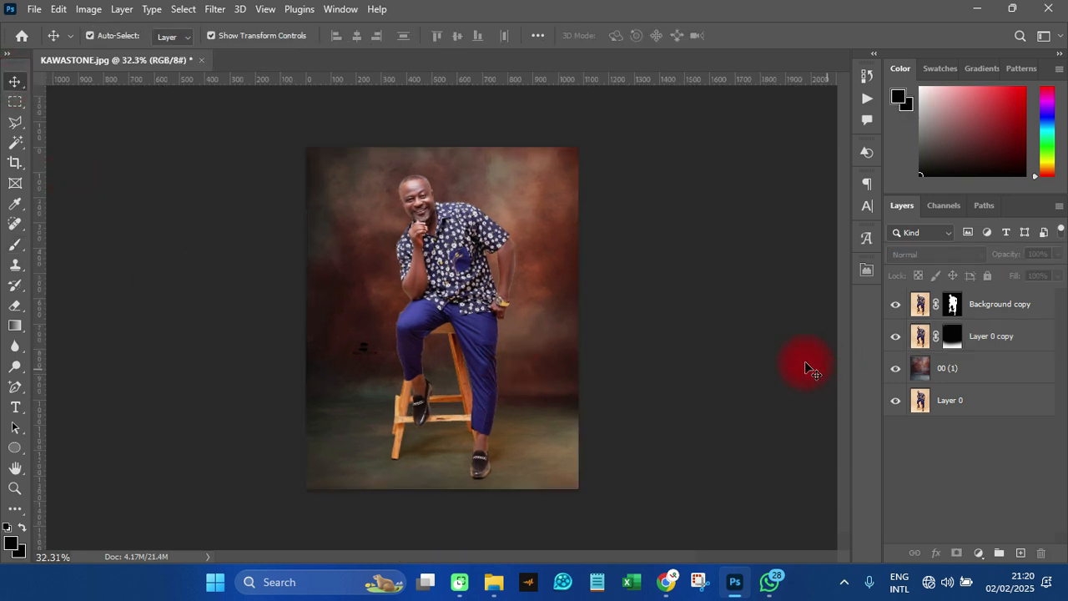
Place the 00 (2) image from the Desktop as a linked file directly above the 00 (1) layer
{"action": "left_click", "coordinate": [968, 368]}
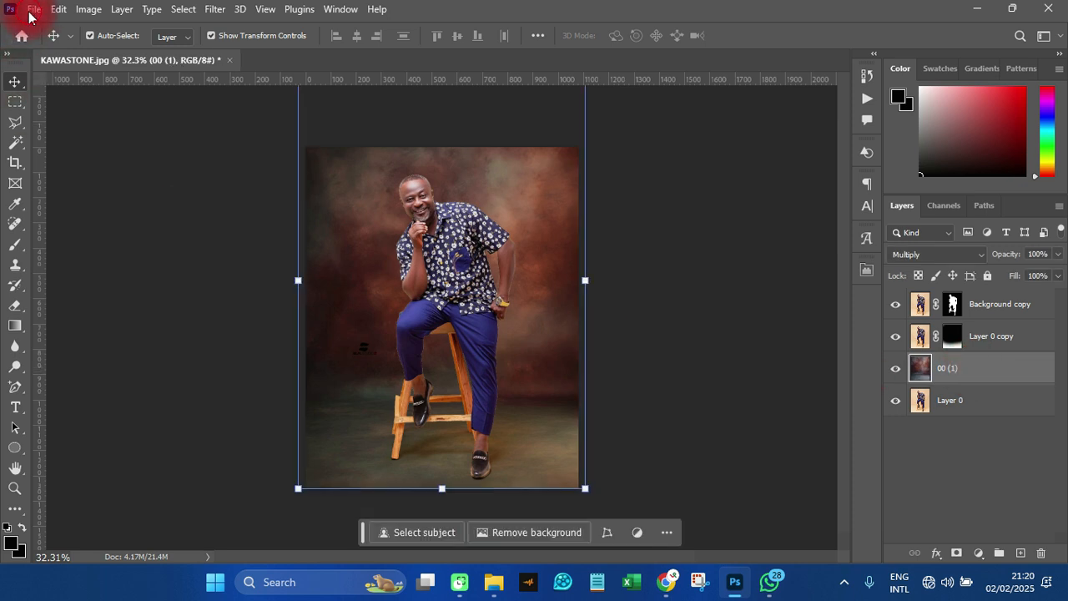
{"action": "left_click", "coordinate": [34, 12]}
{"action": "left_click", "coordinate": [52, 335]}
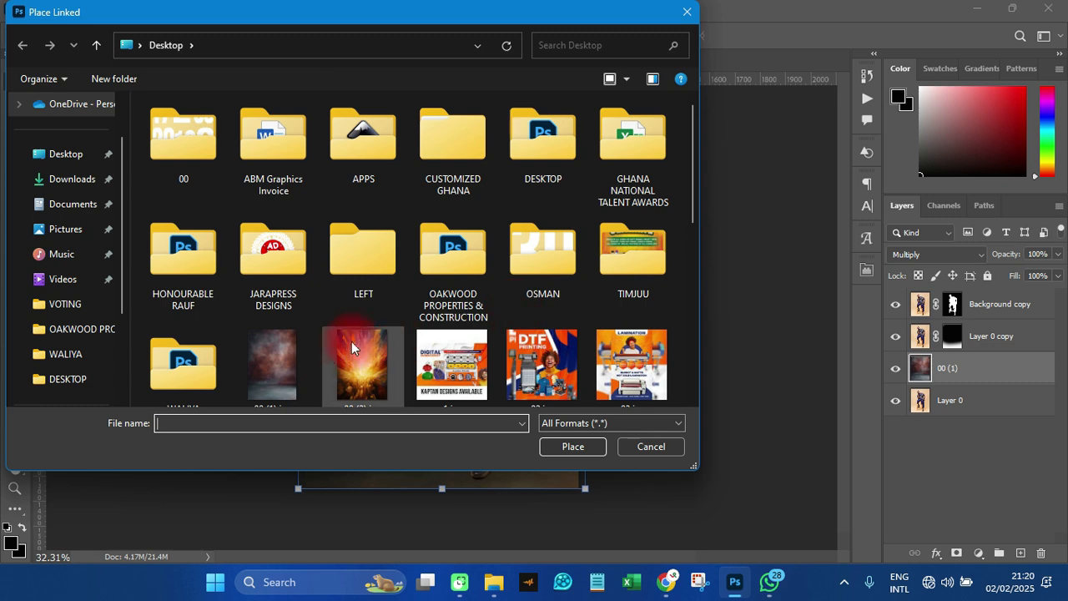
{"action": "left_click", "coordinate": [363, 357]}
{"action": "double_click", "coordinate": [365, 349]}
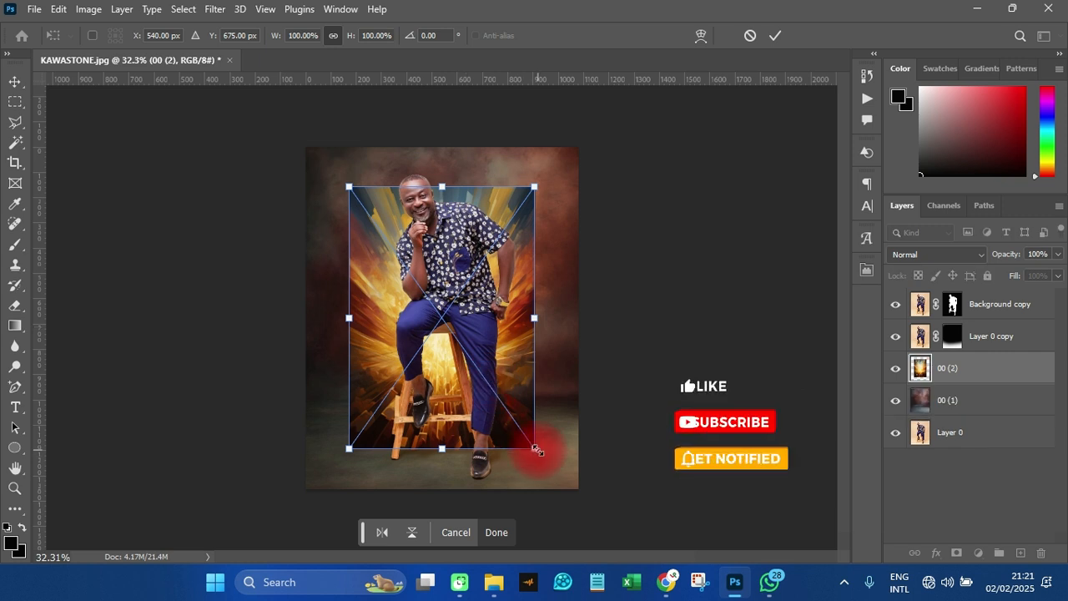
Scale the 00 (2) image to about 149.5% so it covers the canvas and set its blend mode to Lighten
{"action": "left_click_drag", "start_coordinate": [535, 449], "coordinate": [603, 502]}
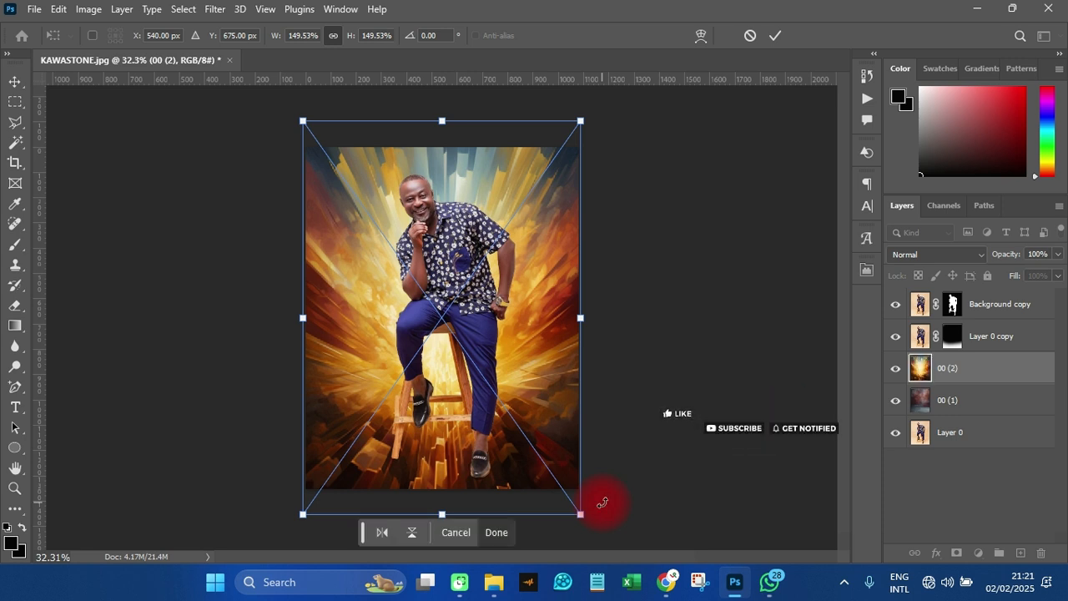
{"action": "key", "text": "shift+alt+m"}
{"action": "key", "text": "Return"}
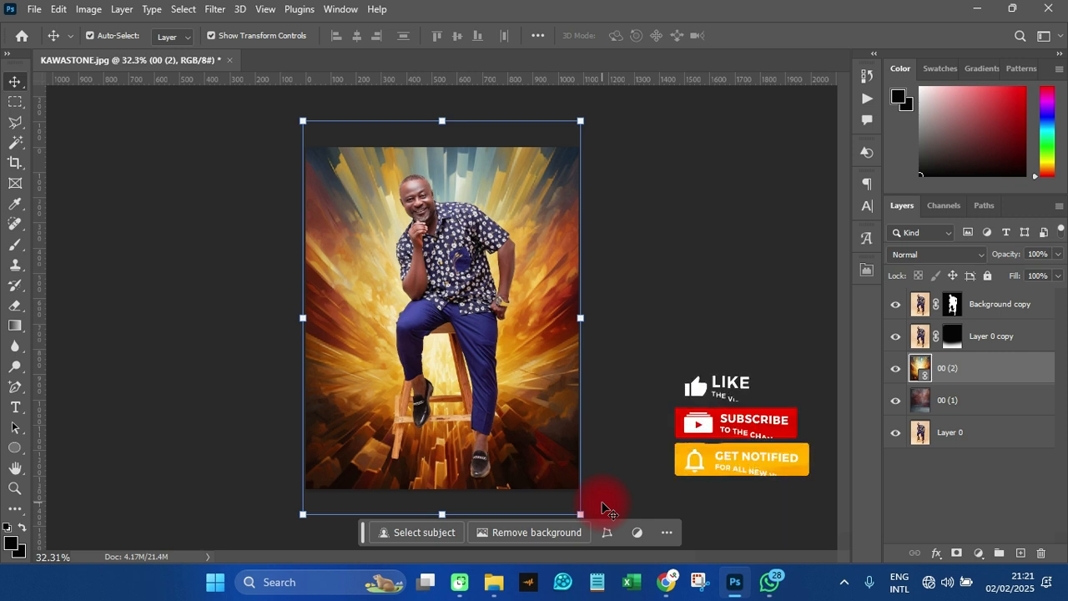
{"action": "left_click", "coordinate": [915, 254]}
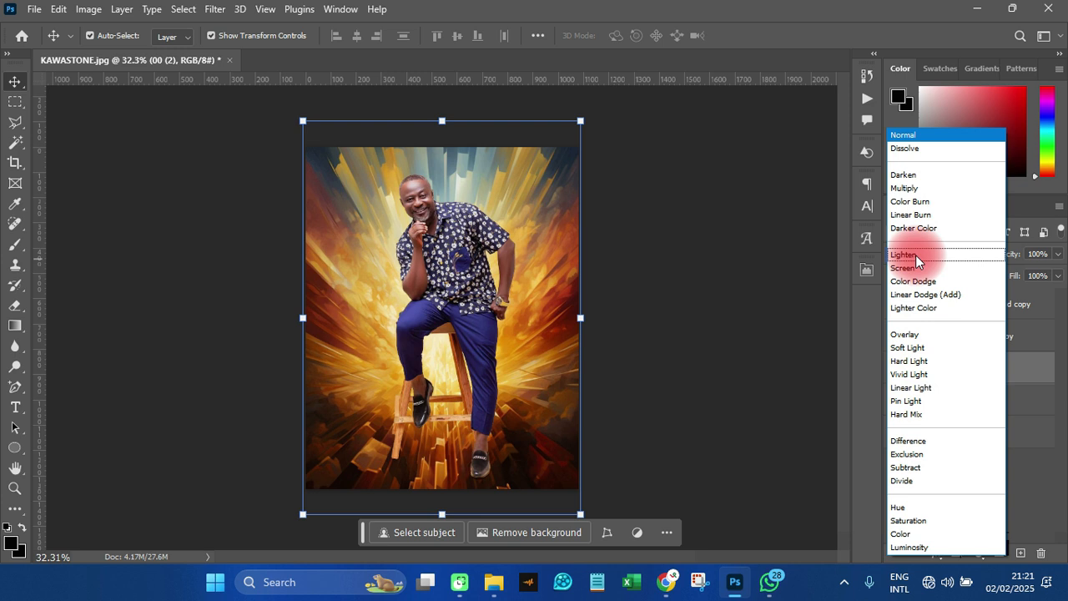
{"action": "left_click", "coordinate": [905, 255]}
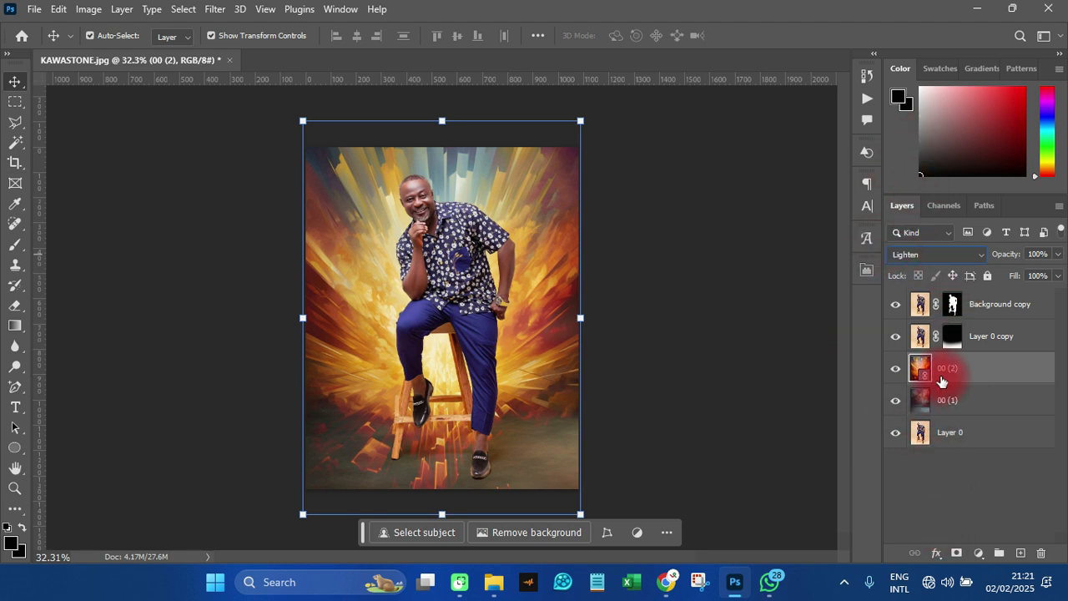
Restore the window to a smaller size and add a layer mask to the 00 (2) layer
{"action": "left_click", "coordinate": [185, 12]}
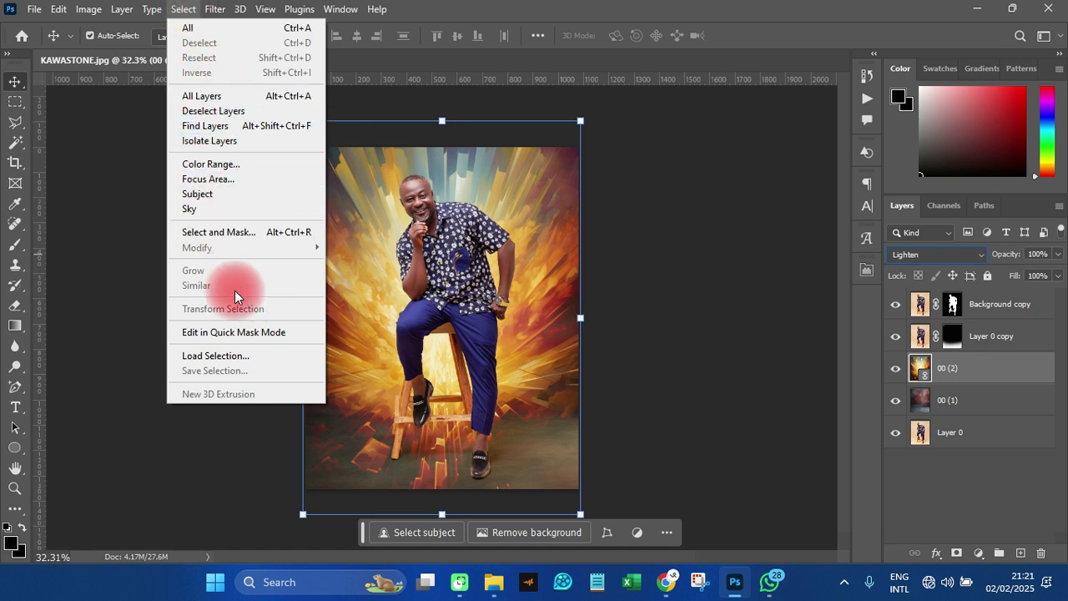
{"action": "left_click", "coordinate": [945, 508]}
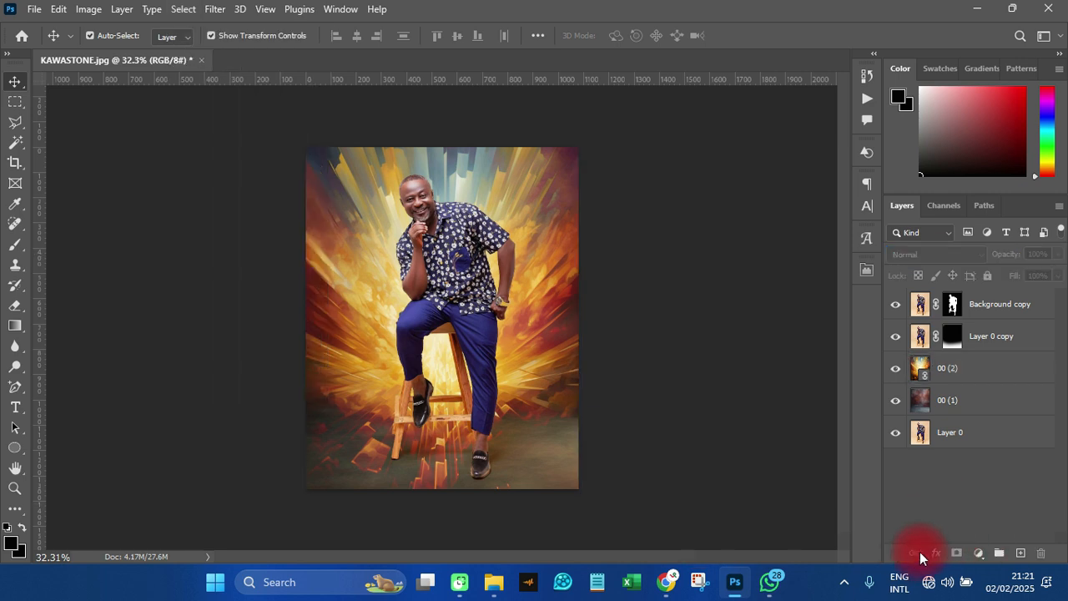
{"action": "left_click", "coordinate": [1010, 10]}
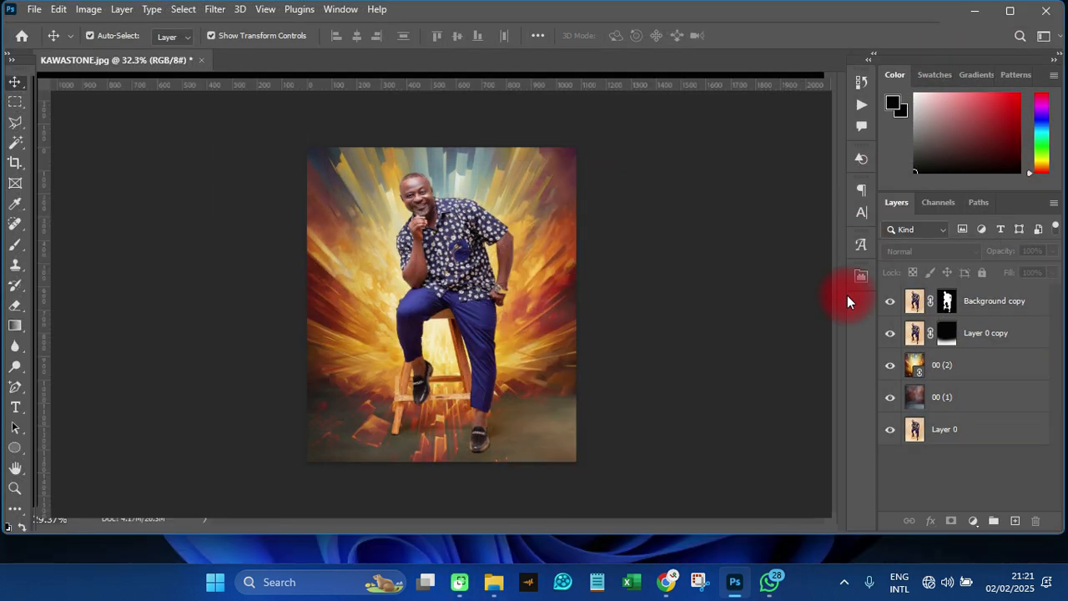
{"action": "left_click", "coordinate": [947, 371]}
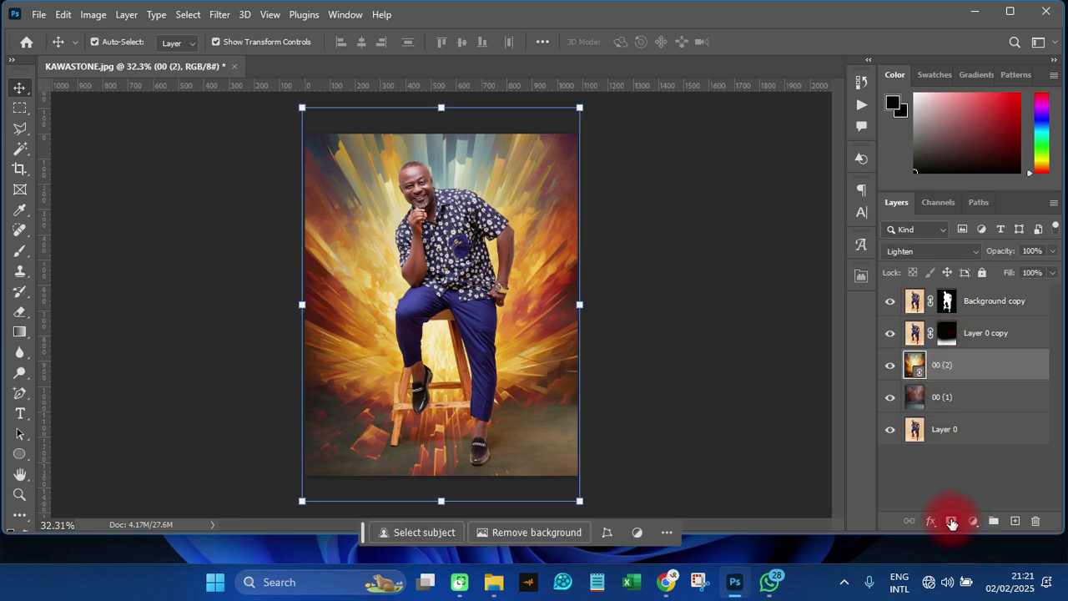
{"action": "left_click", "coordinate": [952, 522]}
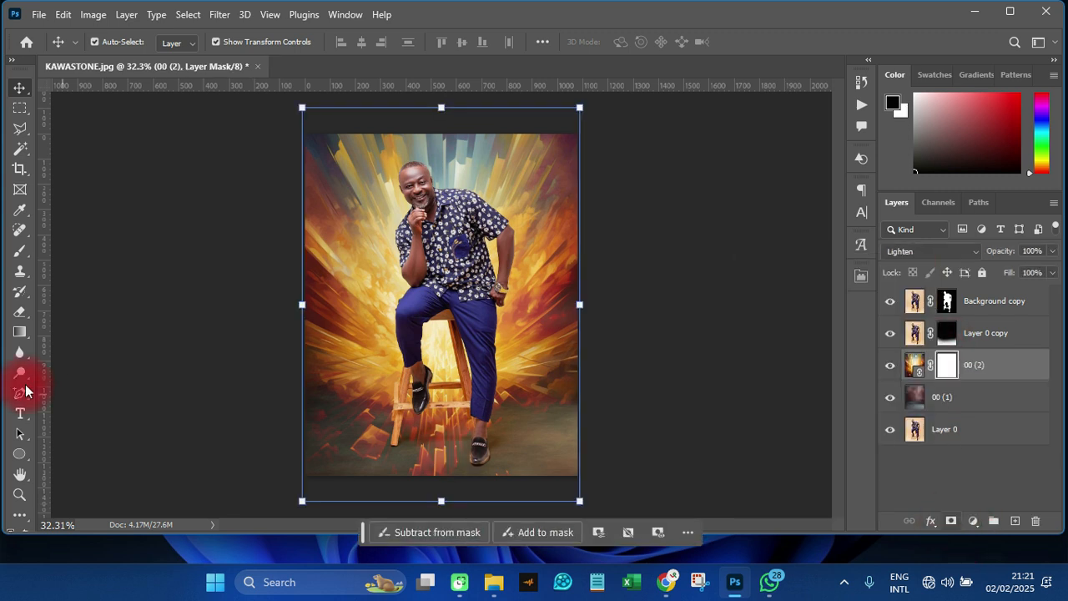
Draw a vertical black-to-transparent linear gradient on the 00 (2) mask from the canvas's lower edge to just above its upper edge
{"action": "left_click", "coordinate": [20, 334]}
{"action": "left_click_drag", "start_coordinate": [439, 495], "coordinate": [441, 334]}
{"action": "left_click_drag", "start_coordinate": [442, 477], "coordinate": [445, 117]}
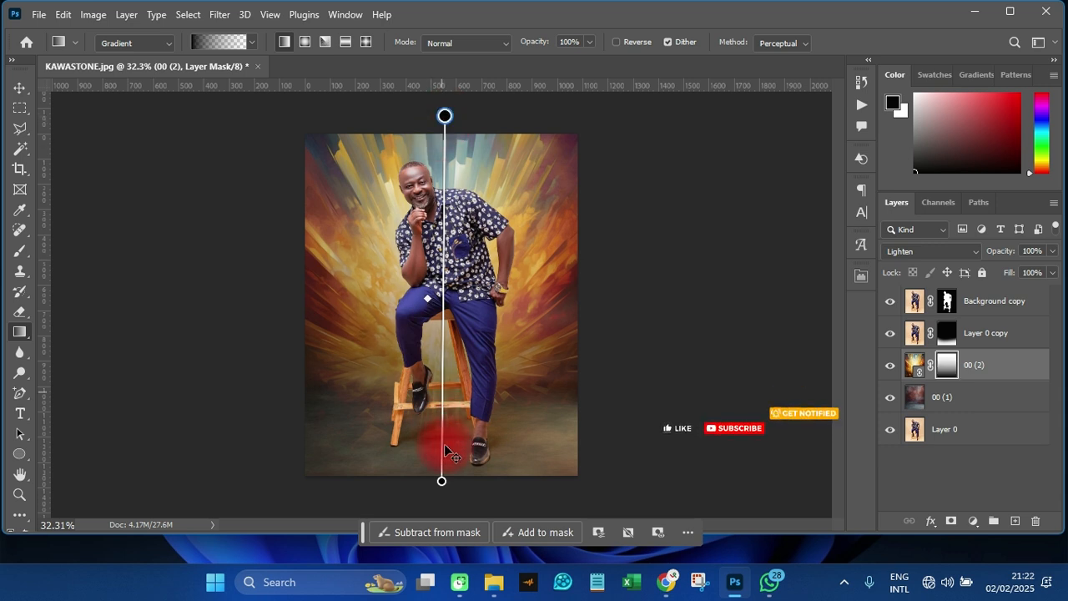
Move the mask gradient's lower end up to the stool's lower rungs so the floor is cleared, and deselect the layer
{"action": "left_click_drag", "start_coordinate": [443, 482], "coordinate": [444, 435]}
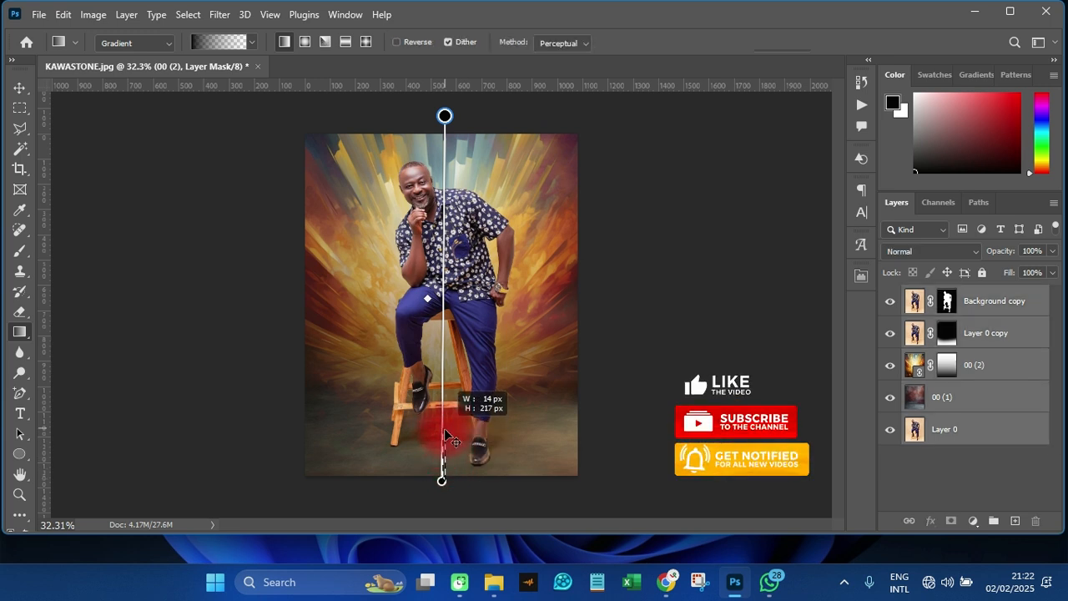
{"action": "left_click", "coordinate": [951, 365]}
{"action": "left_click_drag", "start_coordinate": [443, 481], "coordinate": [445, 391]}
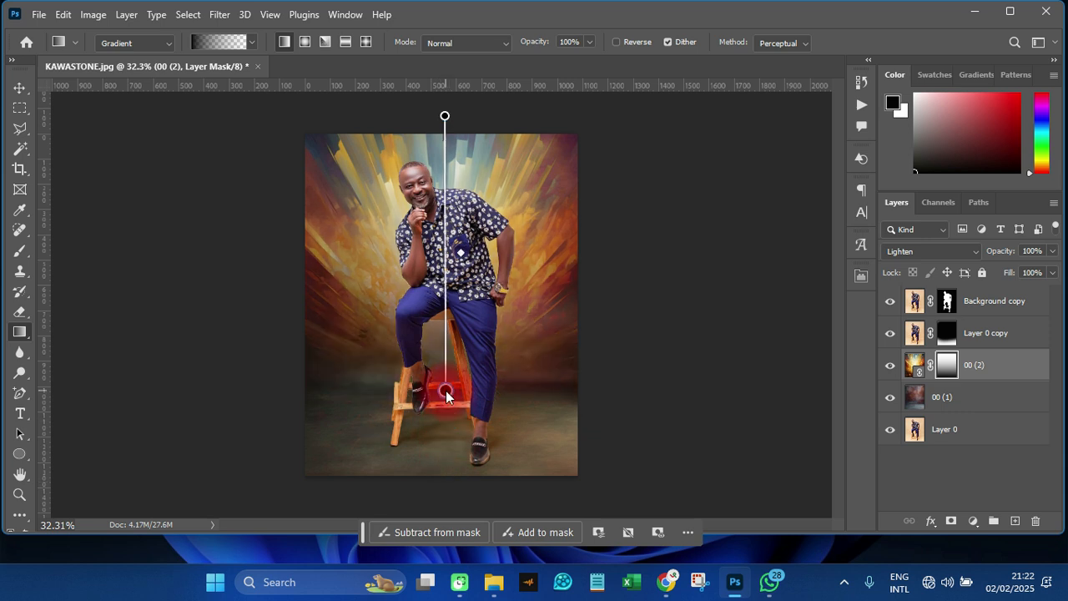
{"action": "left_click_drag", "start_coordinate": [445, 391], "coordinate": [445, 390]}
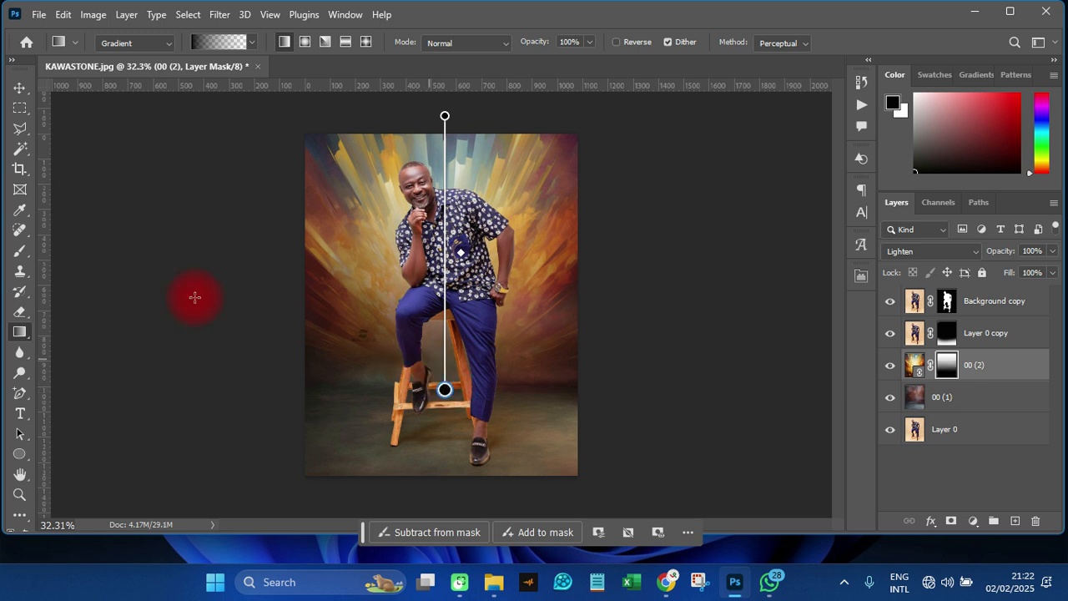
{"action": "left_click", "coordinate": [19, 87]}
{"action": "left_click", "coordinate": [150, 227]}
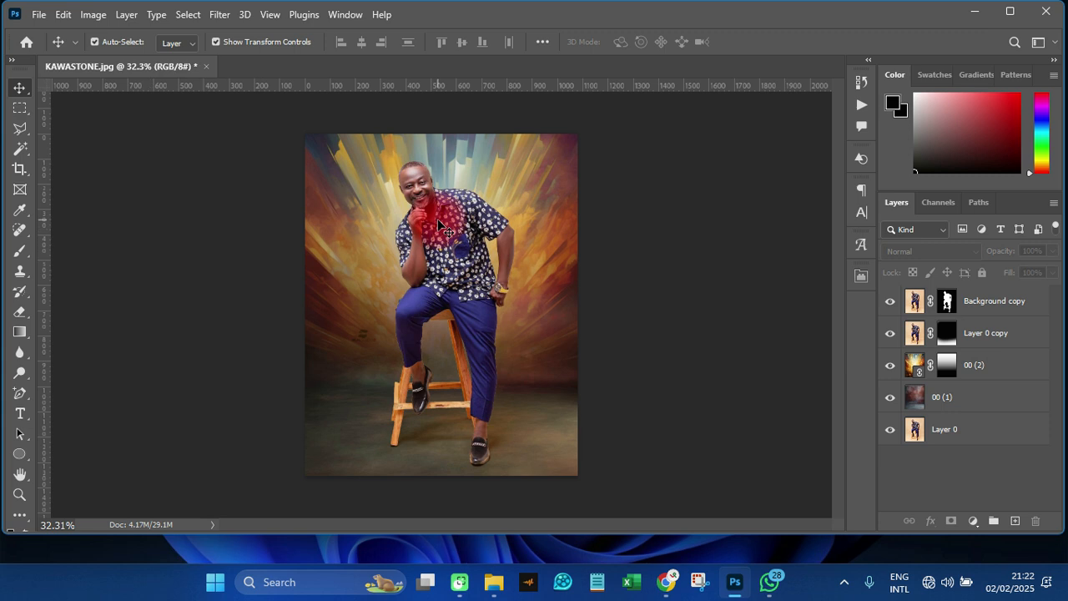
Add a Black & White adjustment layer directly above the 00 (1) layer
{"action": "left_click", "coordinate": [952, 396]}
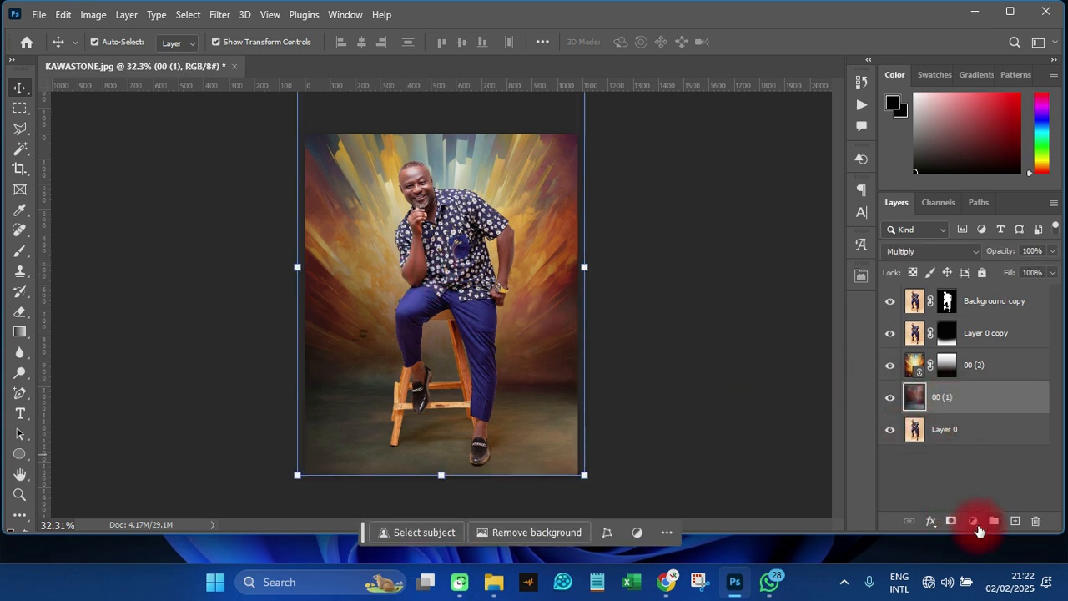
{"action": "left_click", "coordinate": [973, 521]}
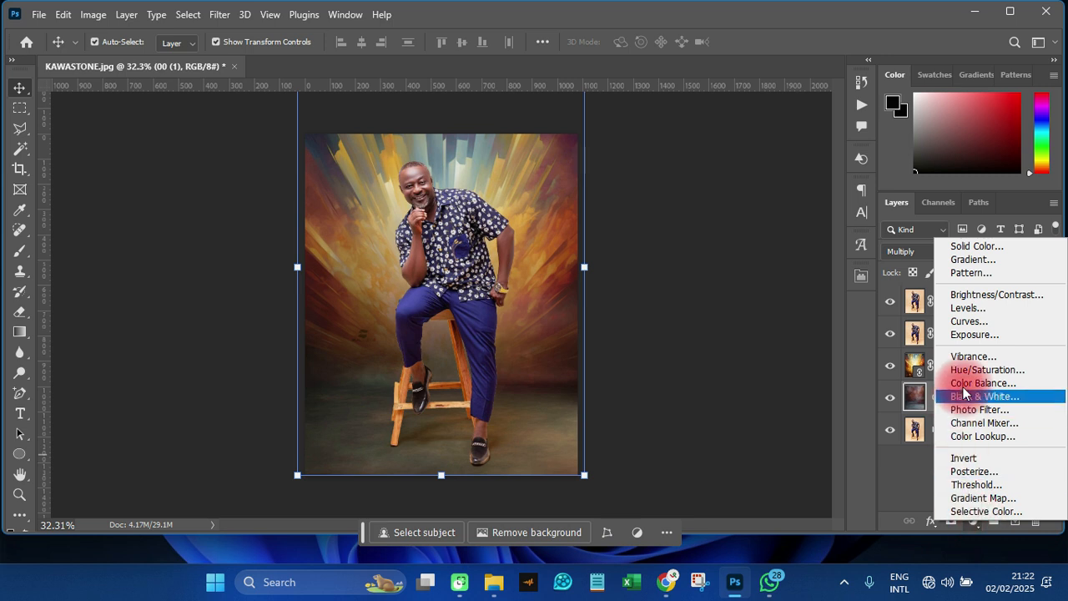
{"action": "left_click", "coordinate": [976, 522]}
{"action": "left_click", "coordinate": [976, 522]}
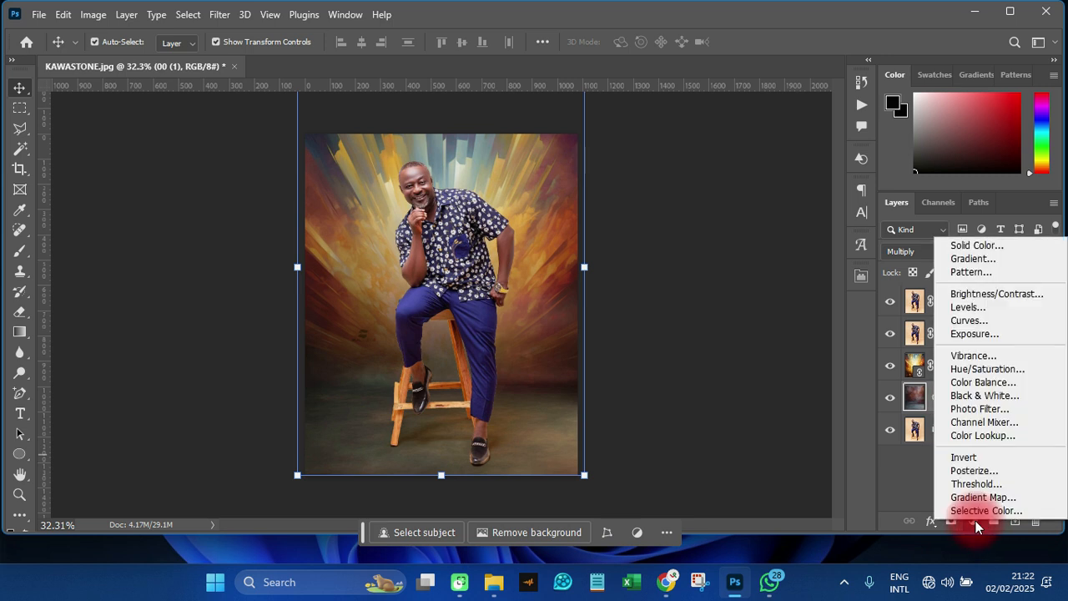
{"action": "left_click", "coordinate": [976, 398]}
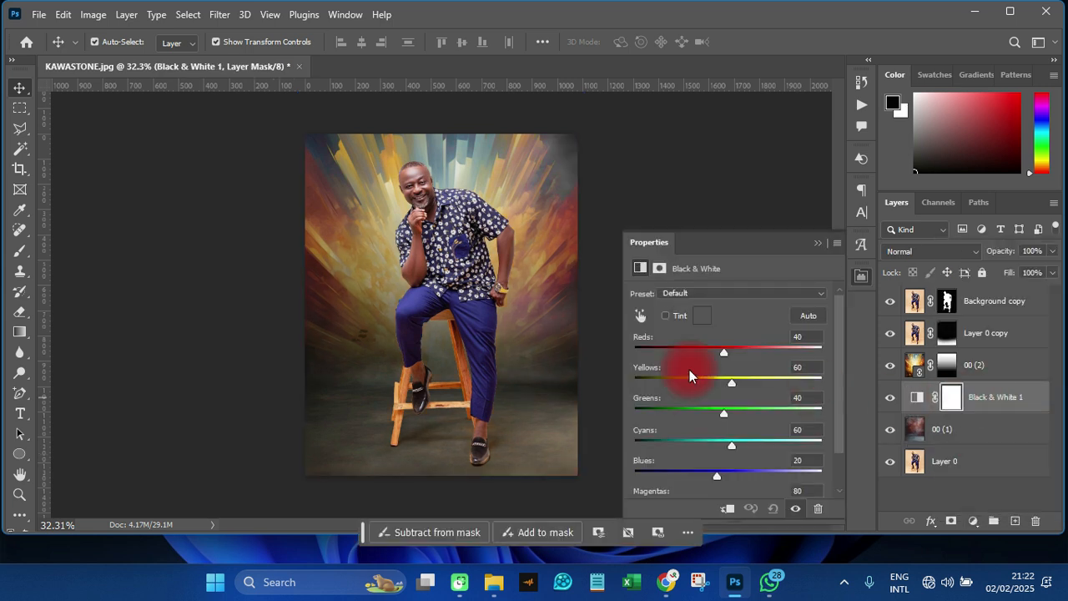
Enable the Black & White adjustment's tint, choose a medium blue as tint color, and collapse its properties
{"action": "left_click", "coordinate": [666, 317]}
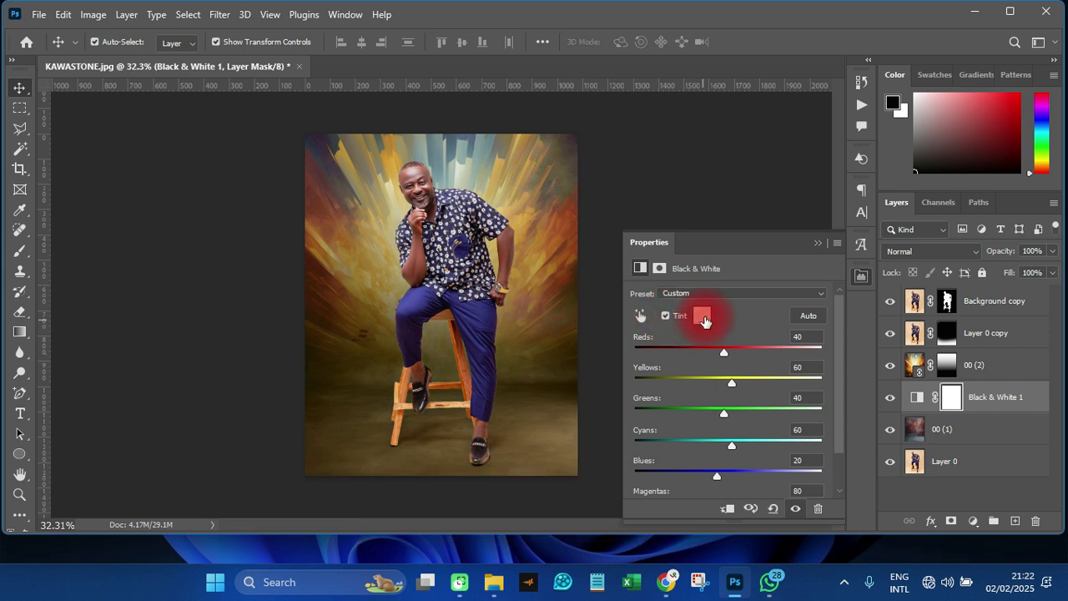
{"action": "left_click", "coordinate": [704, 320]}
{"action": "left_click", "coordinate": [661, 457]}
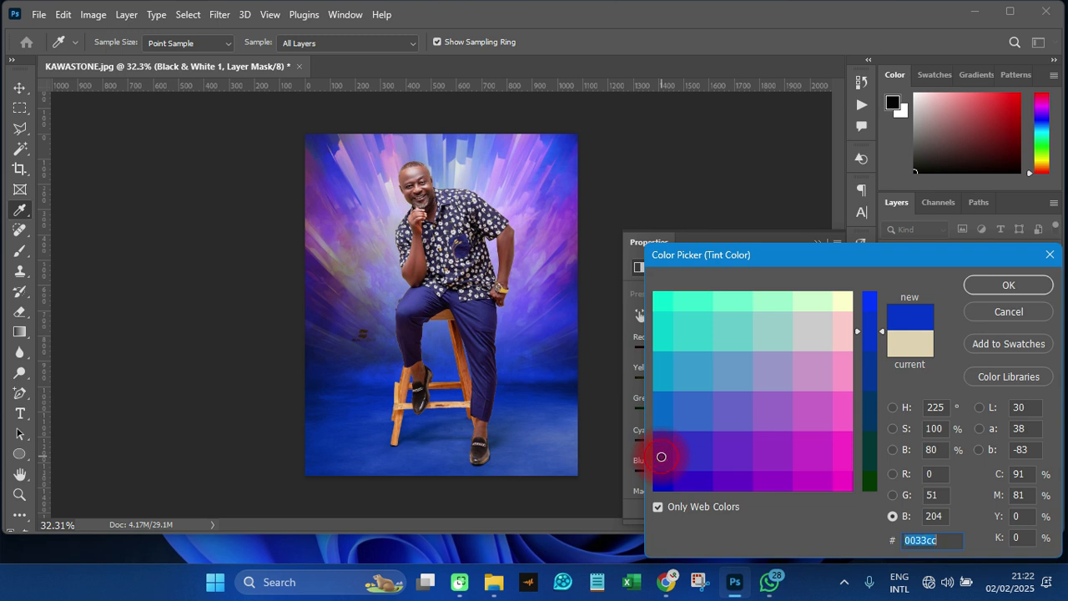
{"action": "left_click", "coordinate": [661, 414]}
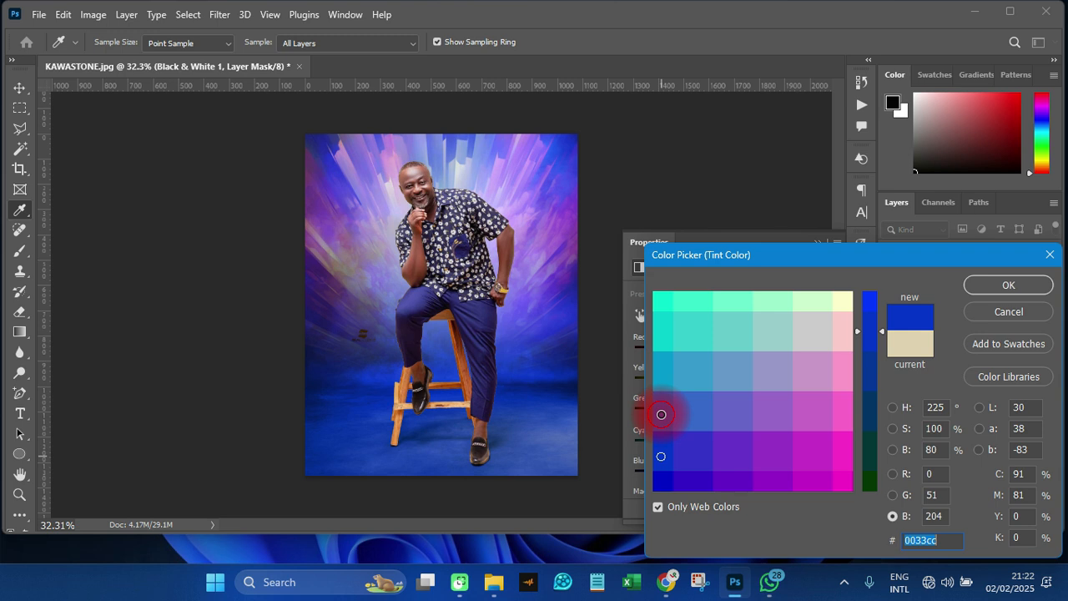
{"action": "left_click", "coordinate": [980, 285]}
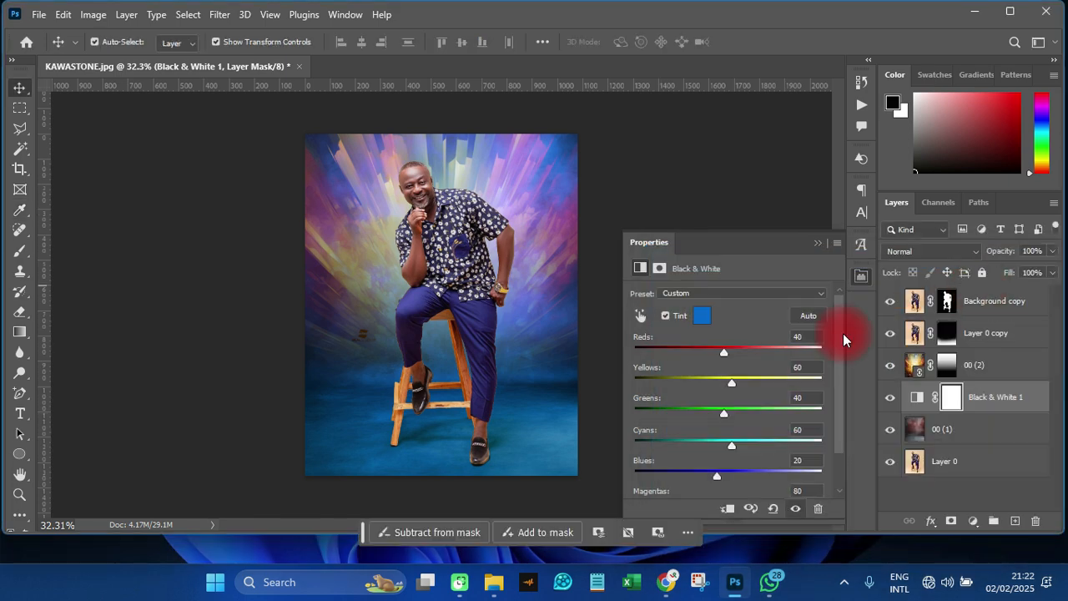
{"action": "left_click", "coordinate": [861, 276]}
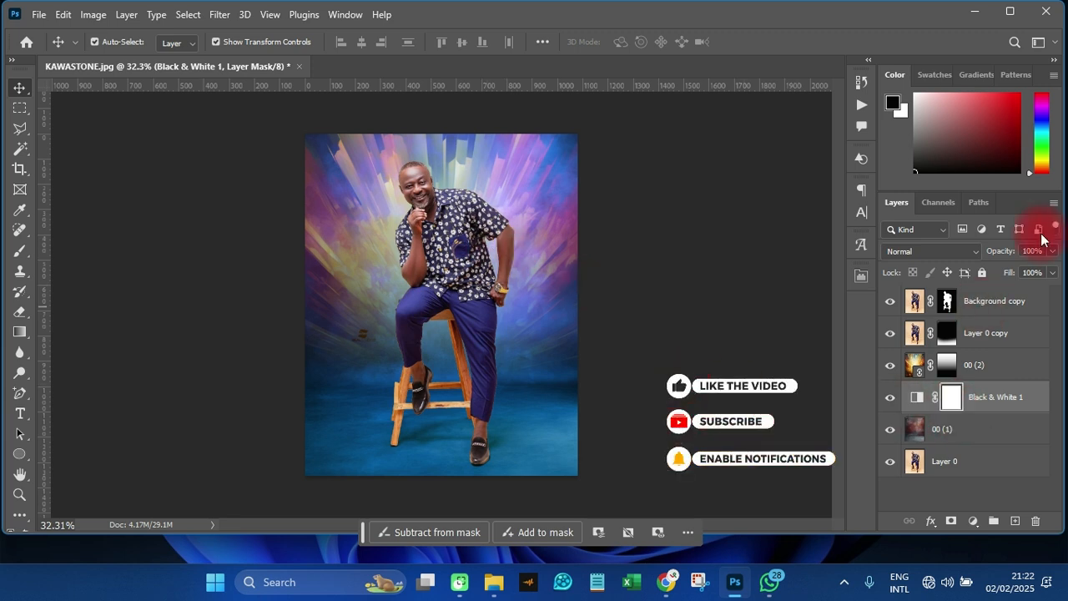
Keep the Black & White 1 layer's blend mode at Normal and lower its opacity to 80%
{"action": "left_click", "coordinate": [921, 247]}
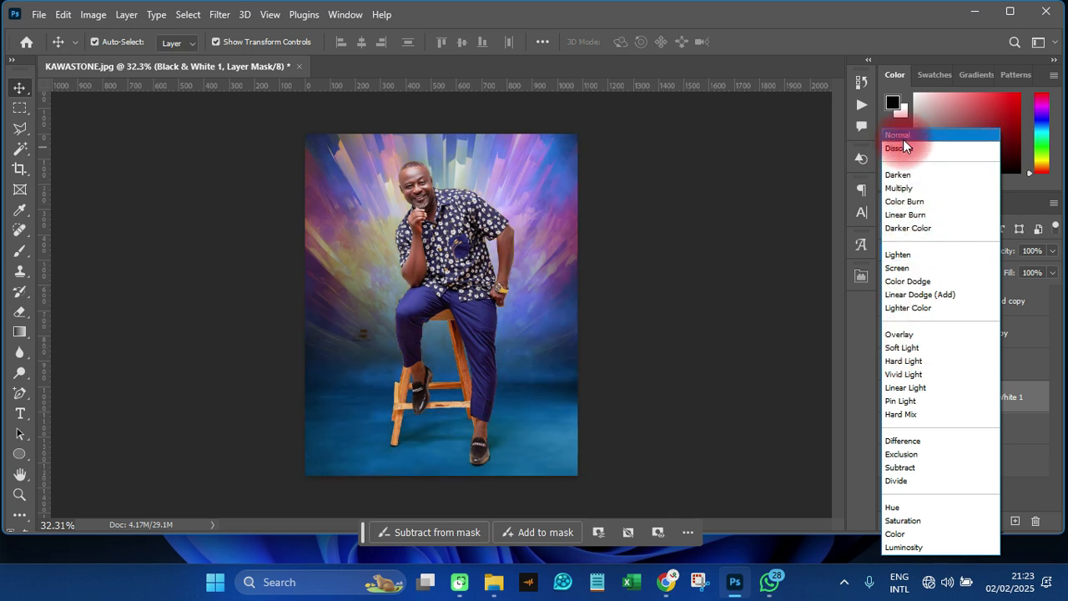
{"action": "left_click", "coordinate": [903, 139]}
{"action": "left_click", "coordinate": [1053, 253]}
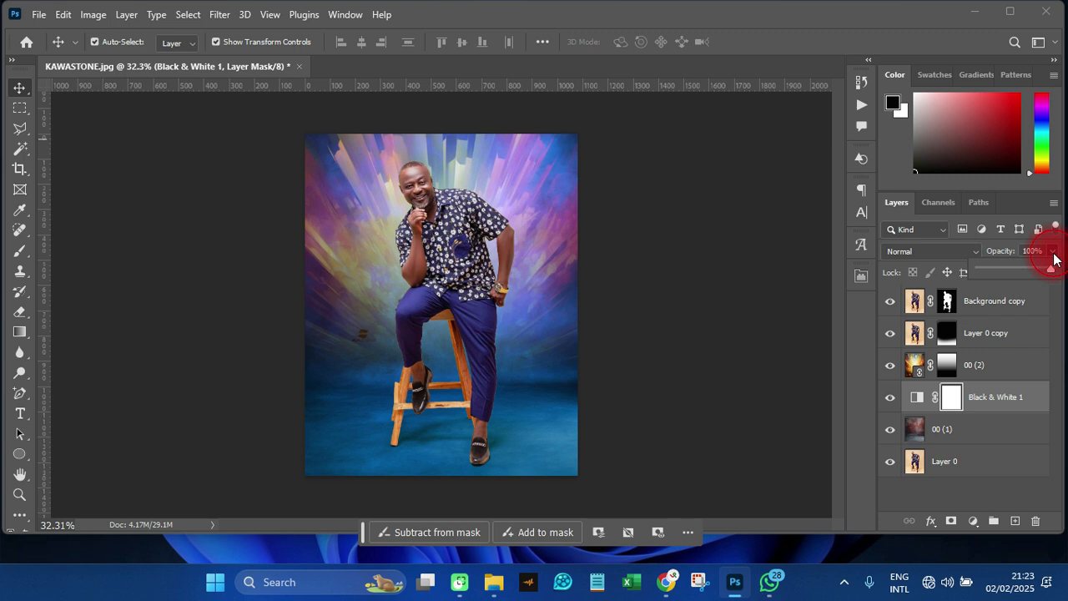
{"action": "left_click_drag", "start_coordinate": [1053, 260], "coordinate": [1039, 277]}
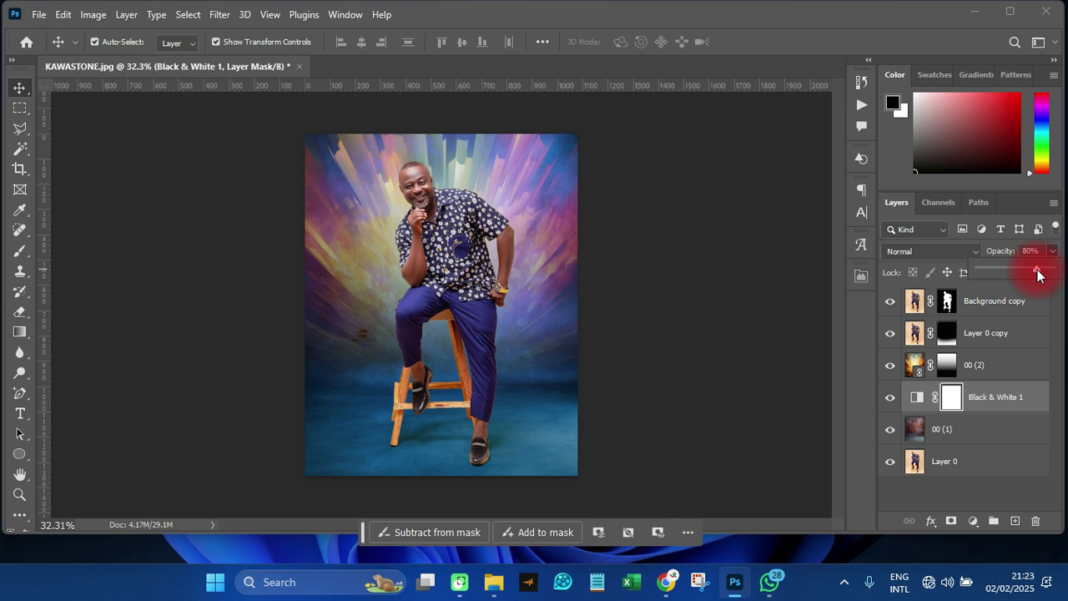
Open a Hue/Saturation adjustment on the 00 (2) layer's image and move its dialog clear of the portrait
{"action": "left_click", "coordinate": [989, 374]}
{"action": "left_click", "coordinate": [918, 362]}
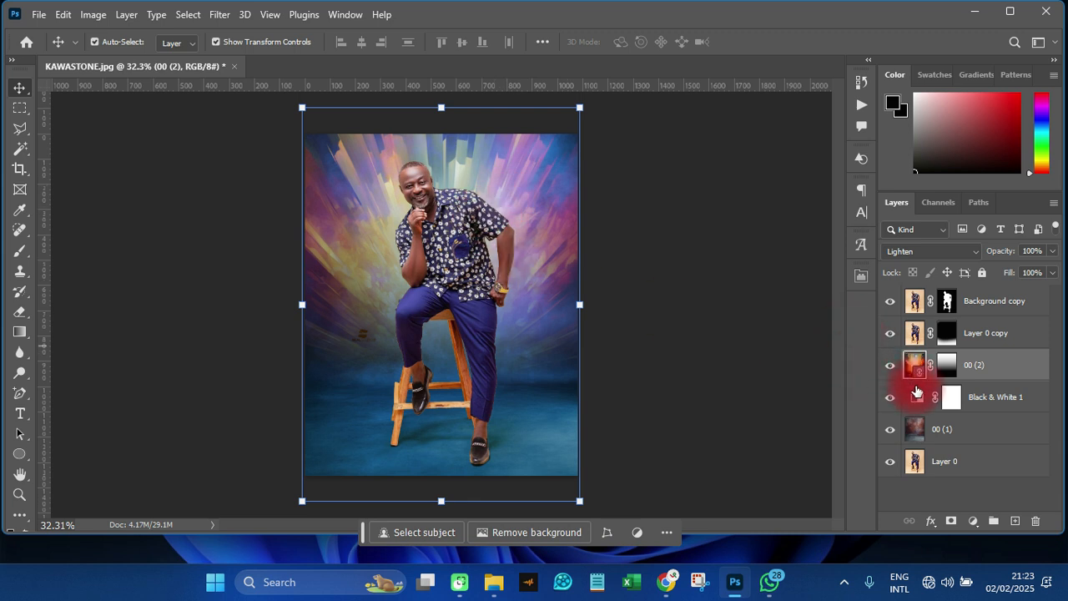
{"action": "key", "text": "ctrl"}
{"action": "key", "text": "ctrl+u"}
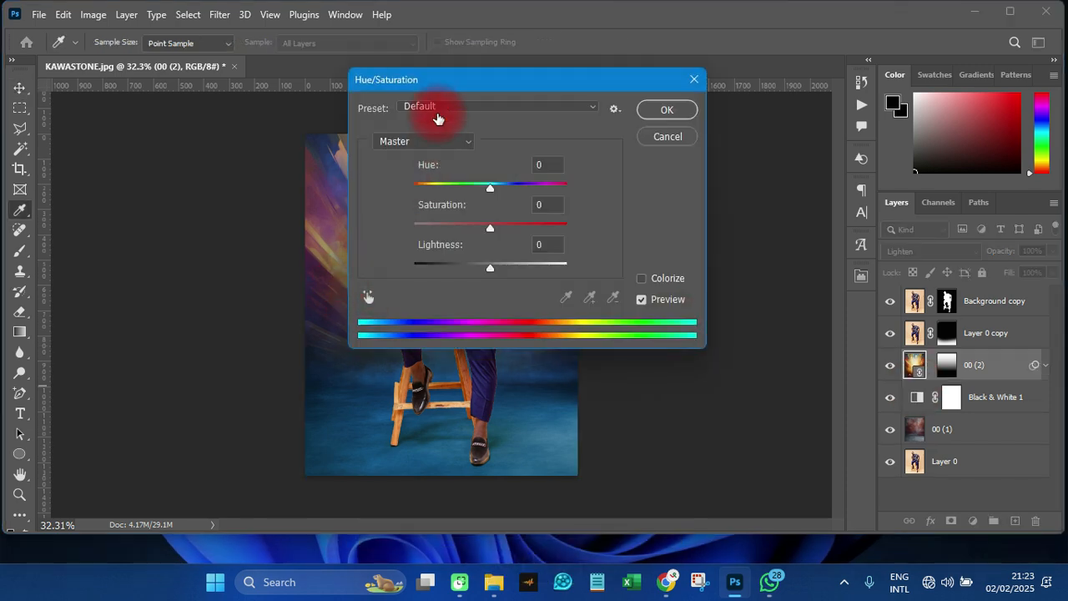
{"action": "left_click_drag", "start_coordinate": [448, 87], "coordinate": [718, 120]}
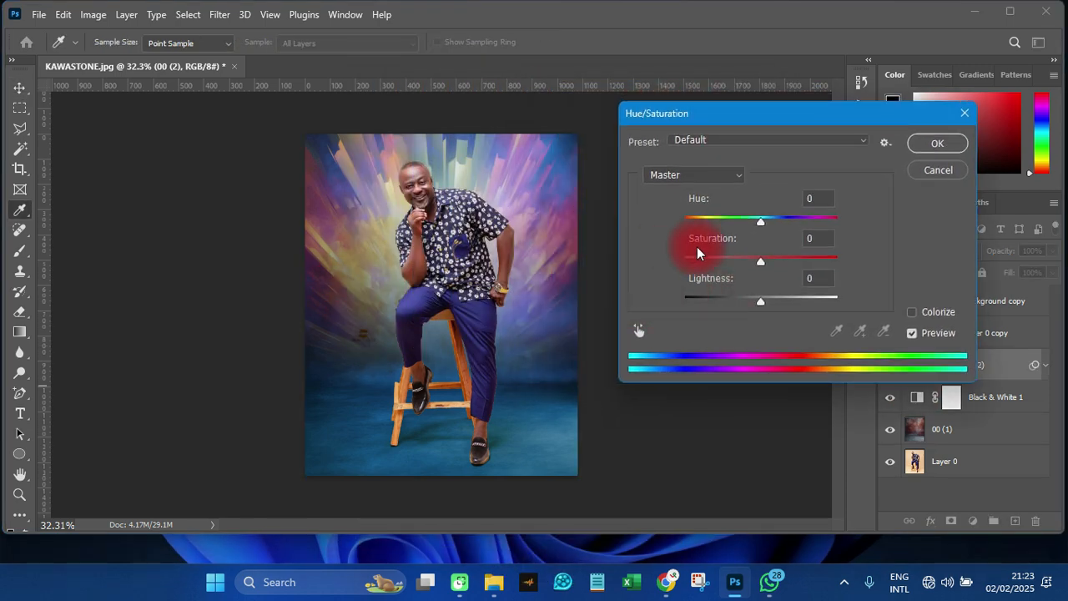
Try to set the 00 (2) layer's hue to 241 with Colorize off
{"action": "left_click", "coordinate": [814, 198]}
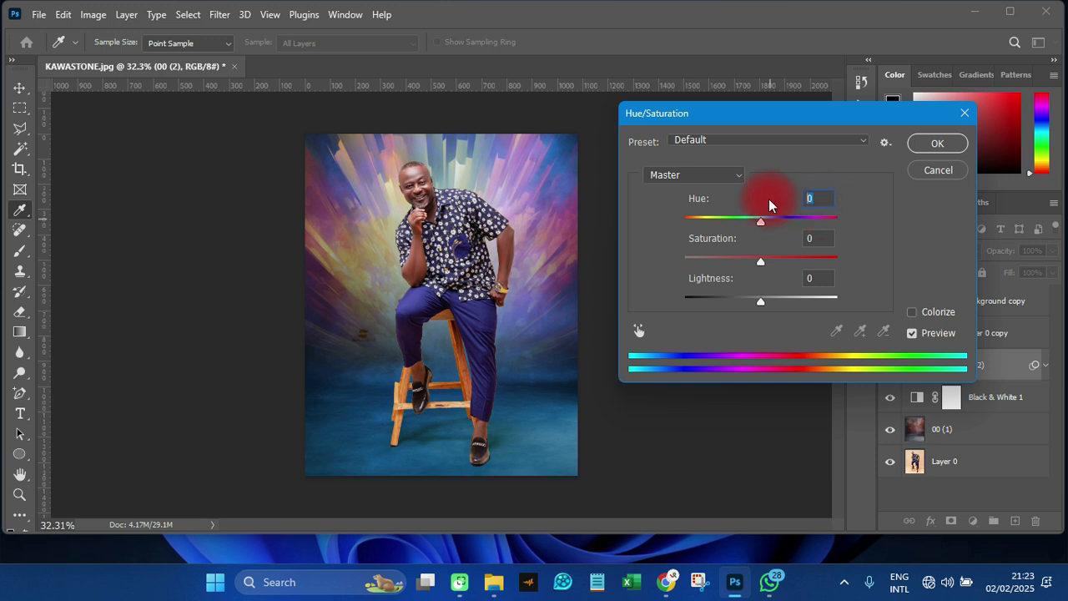
{"action": "type", "text": "25"}
{"action": "key", "text": "BackSpace"}
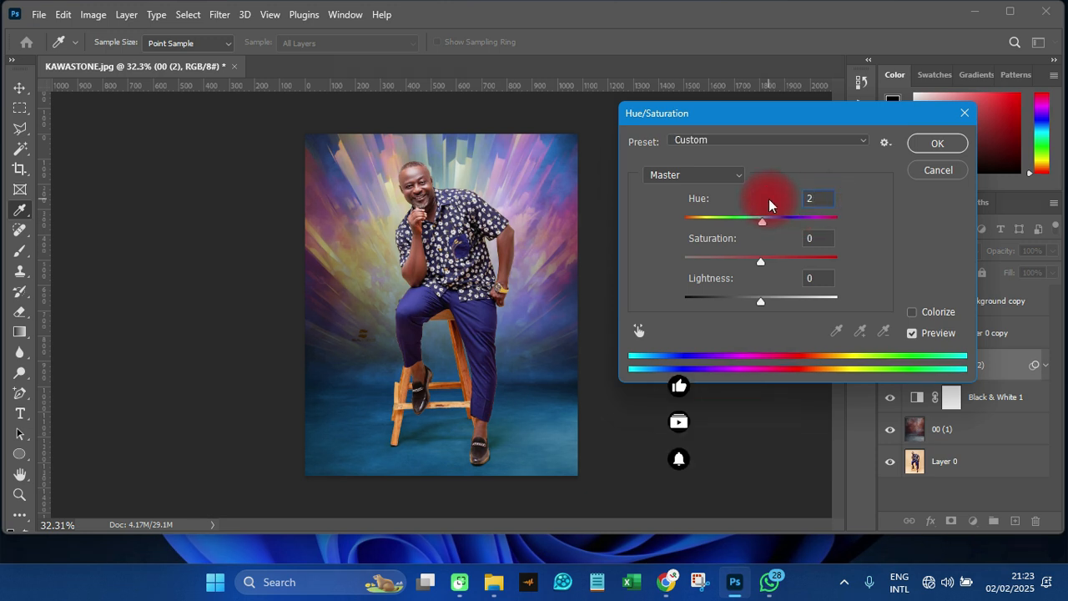
{"action": "type", "text": "41"}
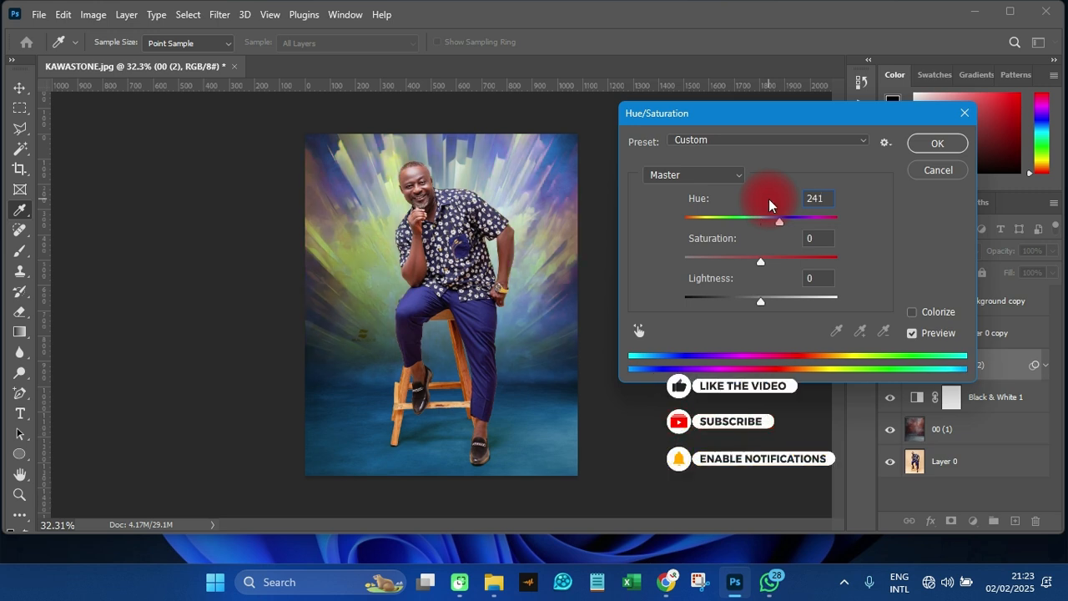
{"action": "left_click", "coordinate": [817, 239]}
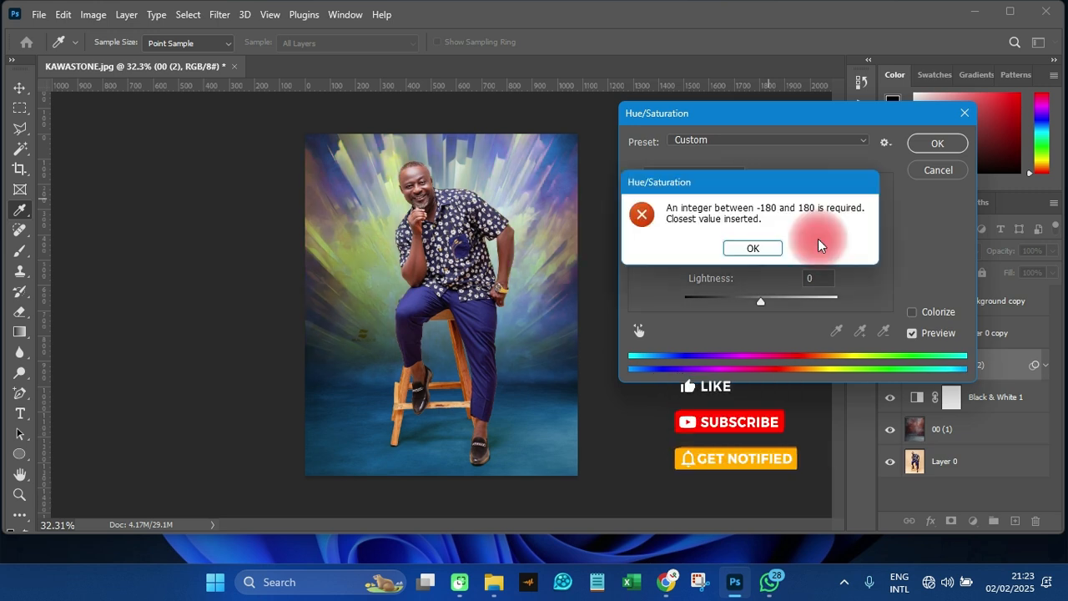
{"action": "left_click", "coordinate": [753, 248]}
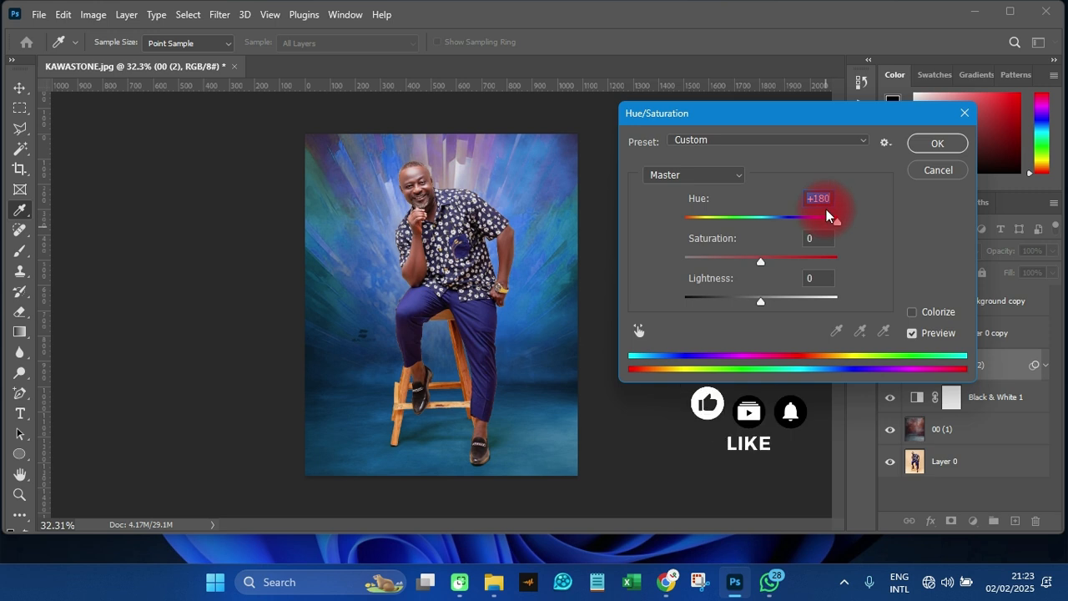
{"action": "type", "text": "2"}
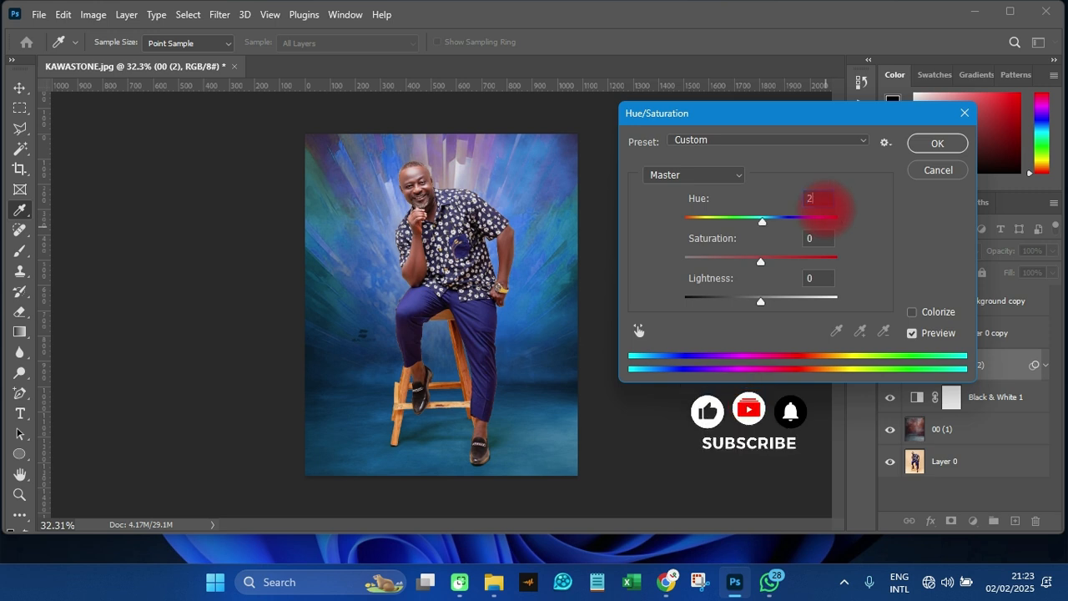
{"action": "type", "text": "41"}
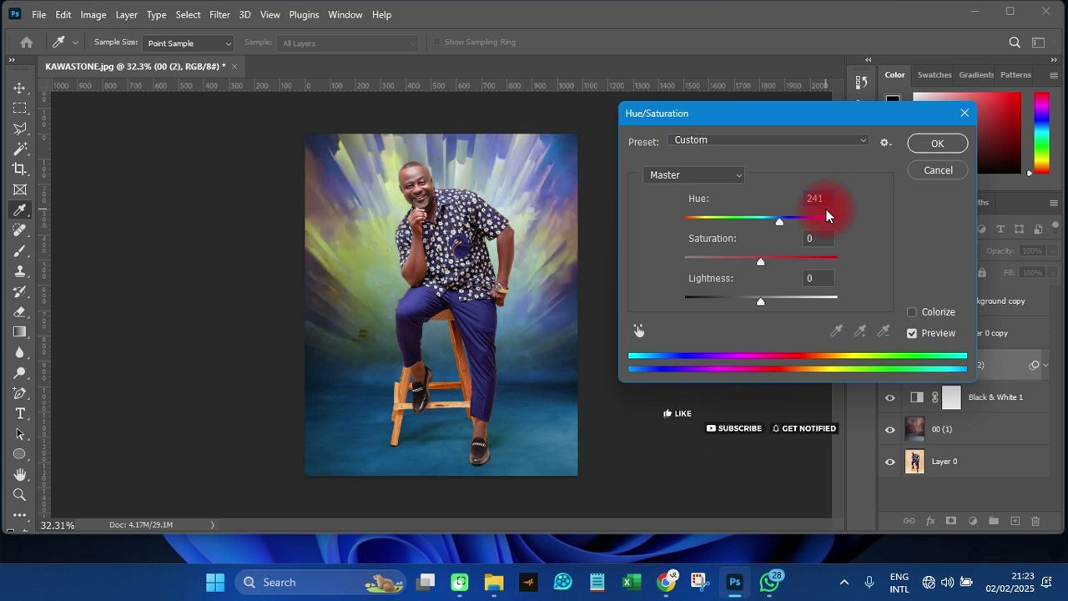
{"action": "left_click", "coordinate": [818, 238]}
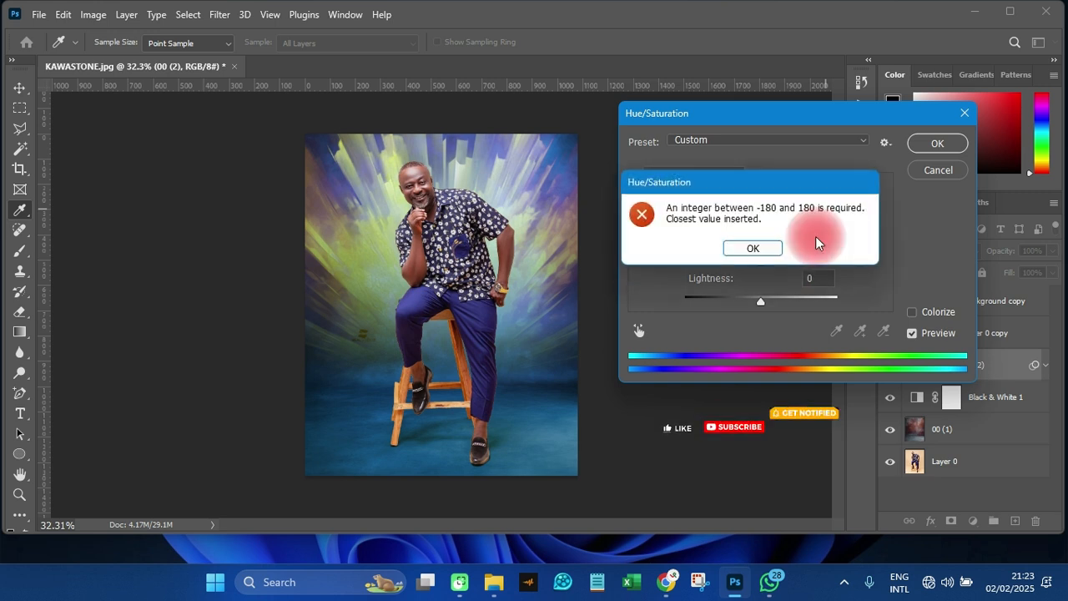
{"action": "left_click", "coordinate": [753, 248]}
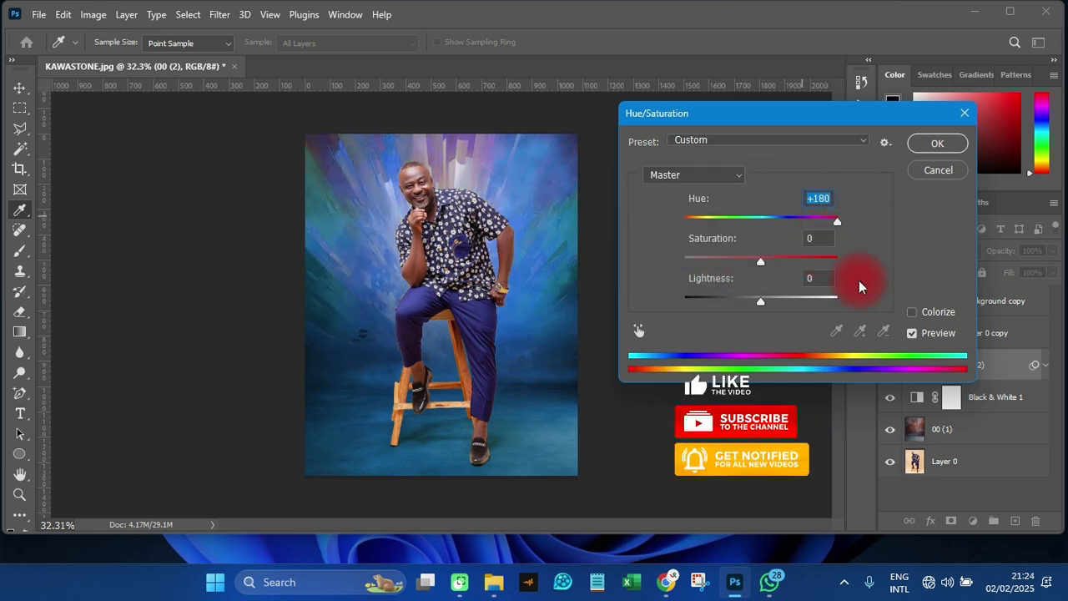
Colorize the 00 (2) layer with a hue of 241 and apply the Hue/Saturation adjustment
{"action": "left_click", "coordinate": [922, 313]}
{"action": "left_click_drag", "start_coordinate": [822, 199], "coordinate": [791, 203]}
{"action": "type", "text": "241"}
{"action": "left_click", "coordinate": [824, 240]}
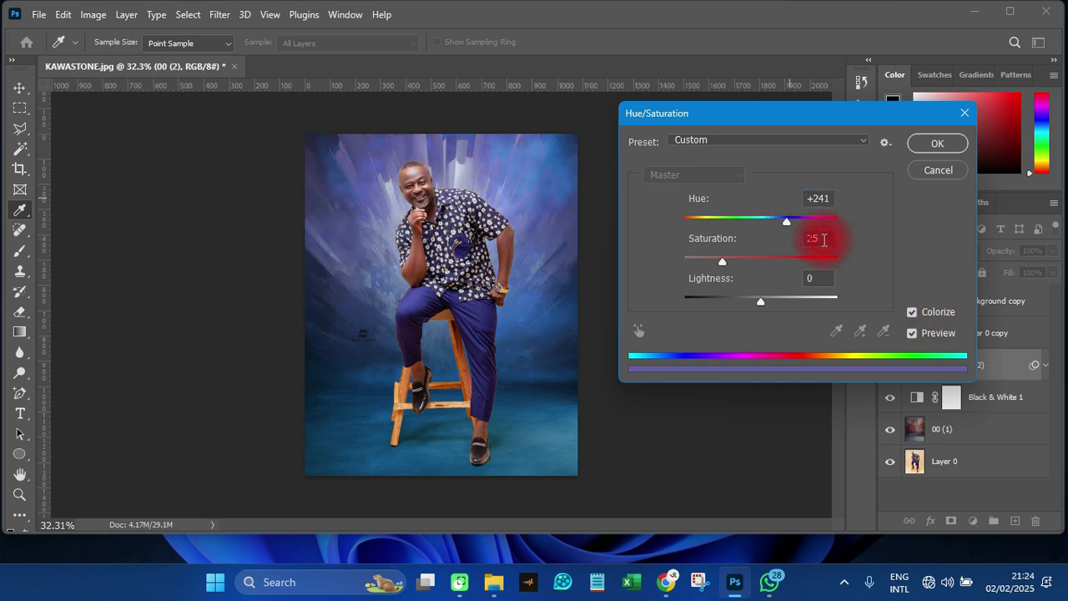
{"action": "left_click_drag", "start_coordinate": [821, 240], "coordinate": [805, 225]}
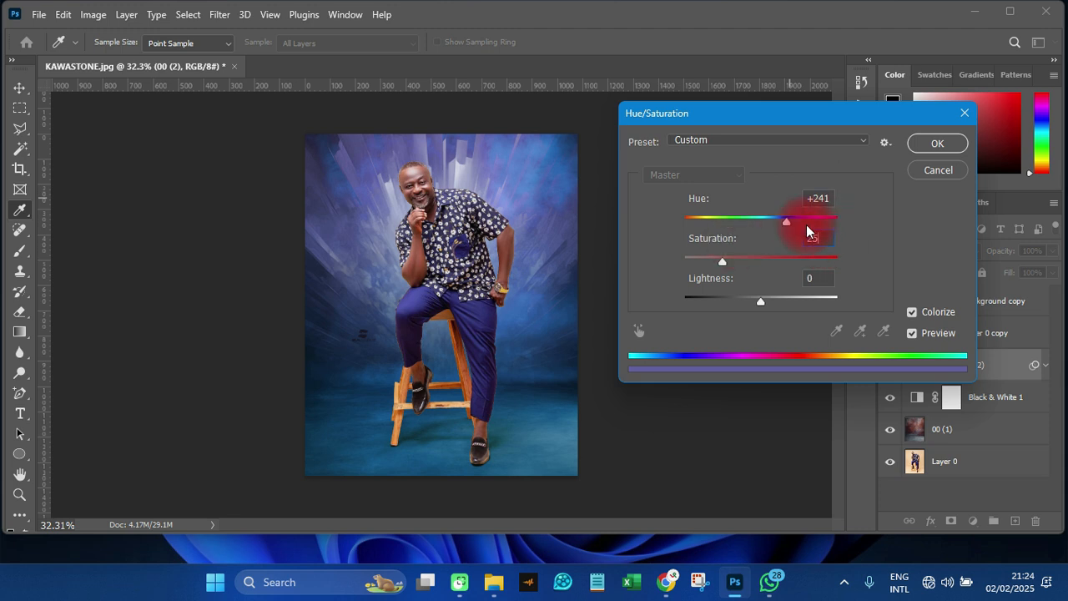
{"action": "left_click", "coordinate": [936, 145]}
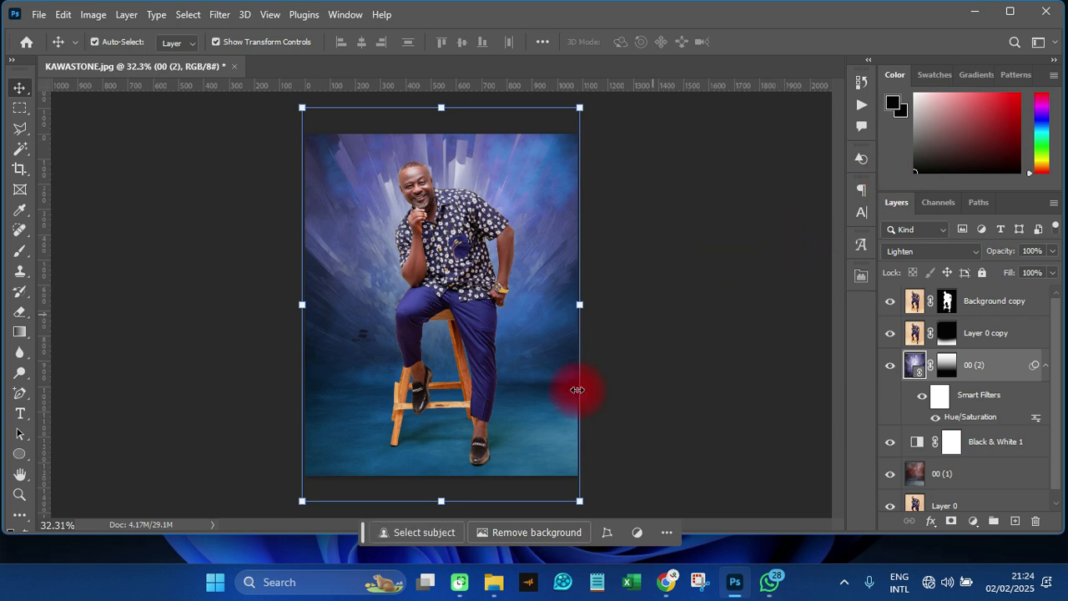
Deselect the 00 (2) layer and collapse its Smart Filters list
{"action": "left_click", "coordinate": [694, 376]}
{"action": "scroll", "coordinate": [476, 316], "scroll_direction": "up", "scroll_amount": 6}
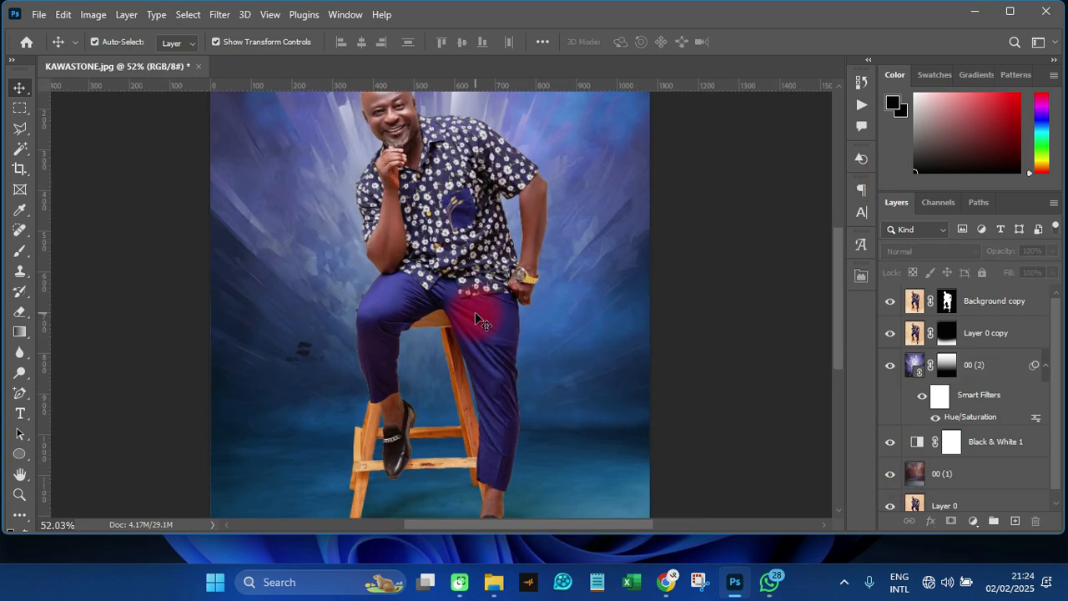
{"action": "scroll", "coordinate": [477, 315], "scroll_direction": "down", "scroll_amount": 5}
{"action": "scroll", "coordinate": [476, 316], "scroll_direction": "up", "scroll_amount": 4}
{"action": "scroll", "coordinate": [479, 315], "scroll_direction": "down", "scroll_amount": 4}
{"action": "left_click", "coordinate": [1045, 366]}
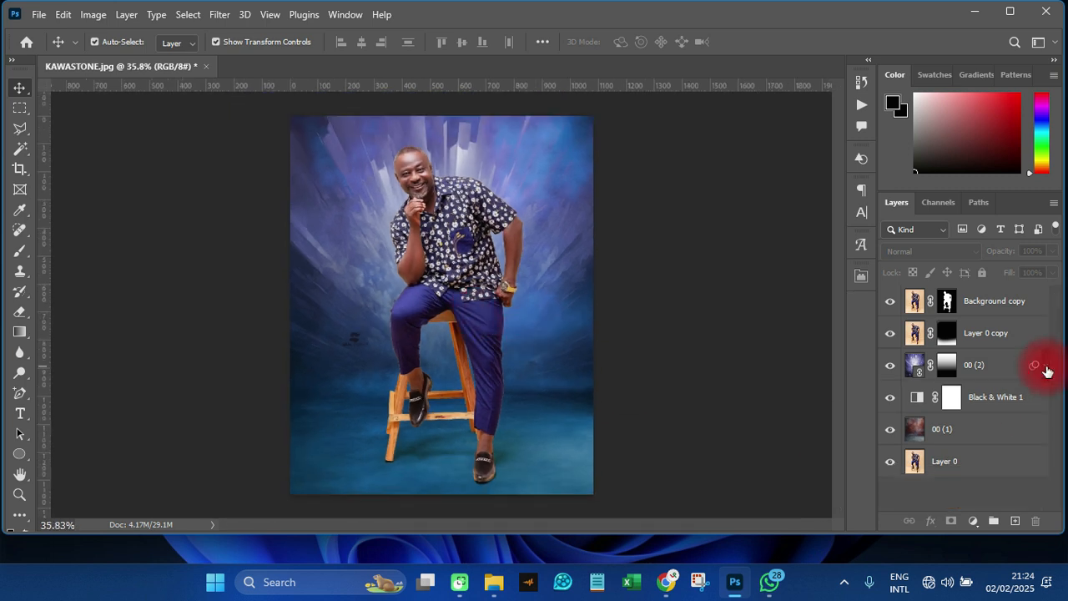
{"action": "scroll", "coordinate": [502, 405], "scroll_direction": "down", "scroll_amount": 1}
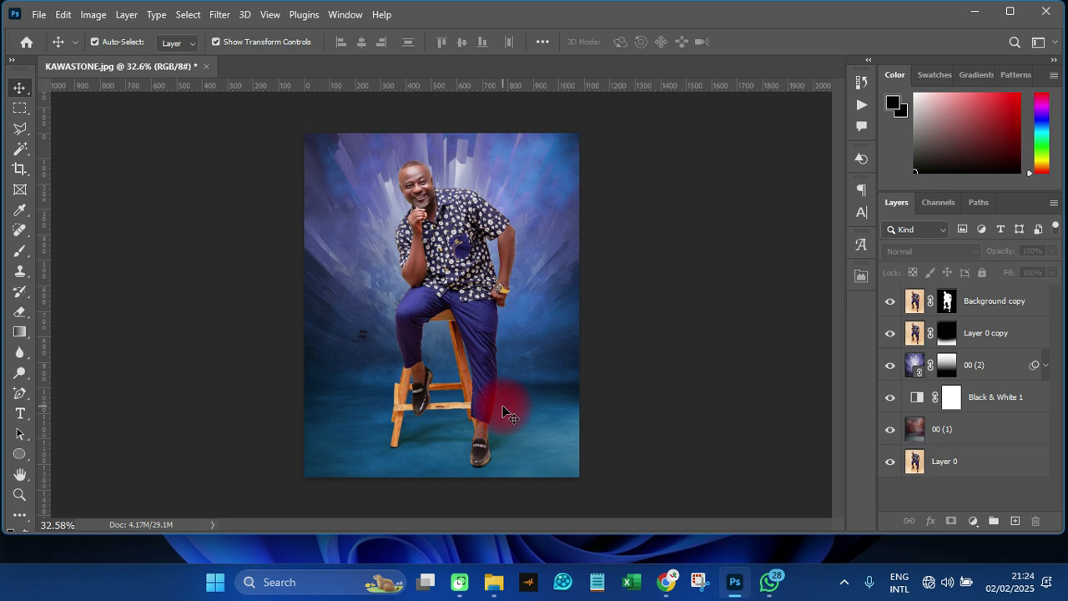
Hide and show the 00 (2) and Background copy layers in turn to compare what each contributes
{"action": "left_click", "coordinate": [1002, 367]}
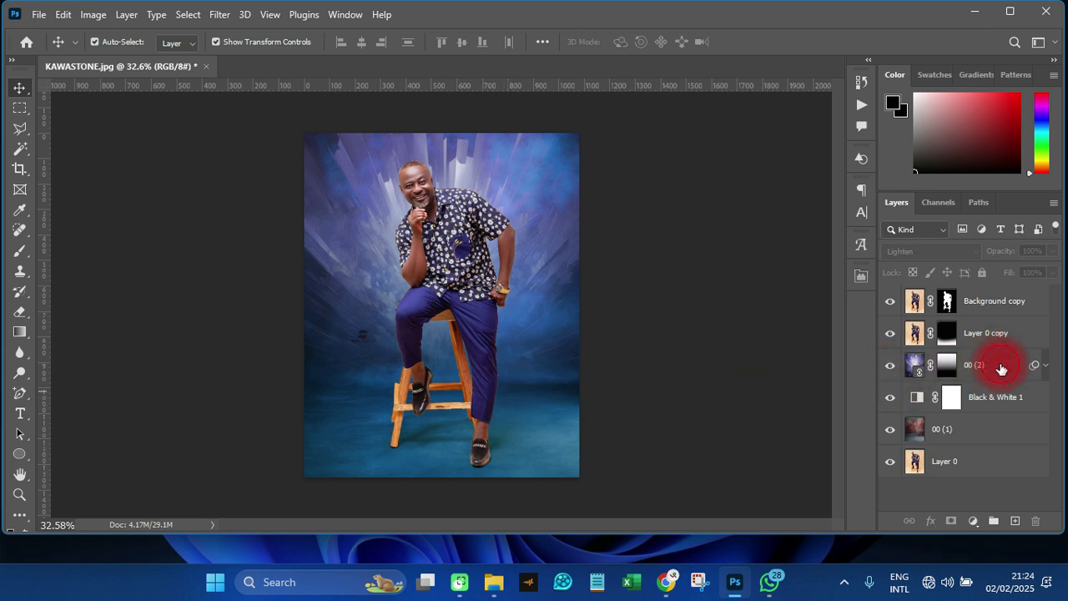
{"action": "left_click", "coordinate": [889, 366]}
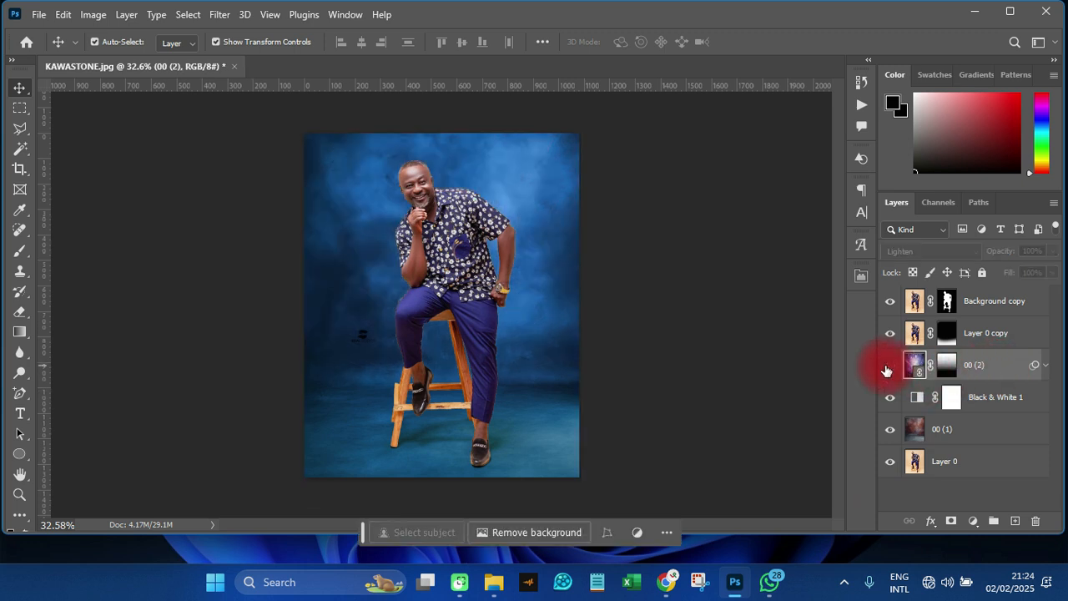
{"action": "left_click", "coordinate": [888, 367]}
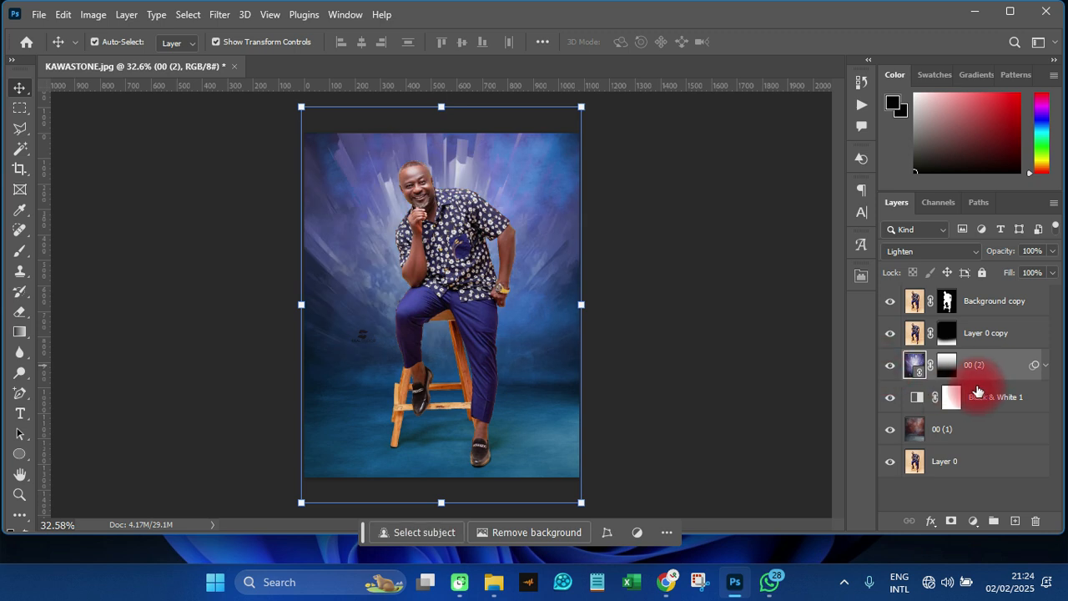
{"action": "left_click", "coordinate": [978, 308]}
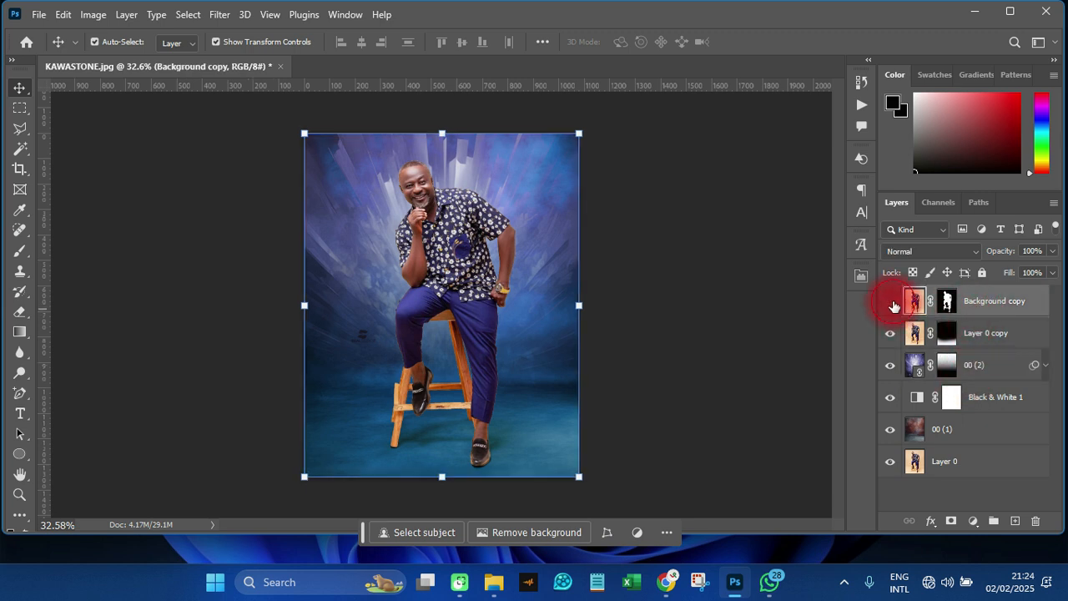
{"action": "left_click", "coordinate": [893, 306]}
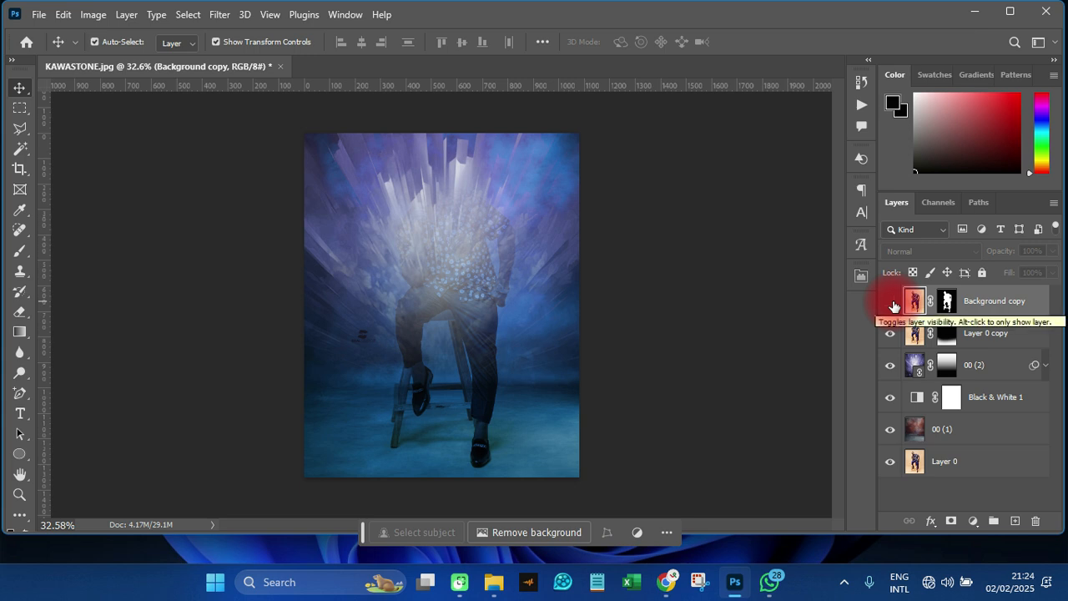
{"action": "left_click", "coordinate": [893, 305]}
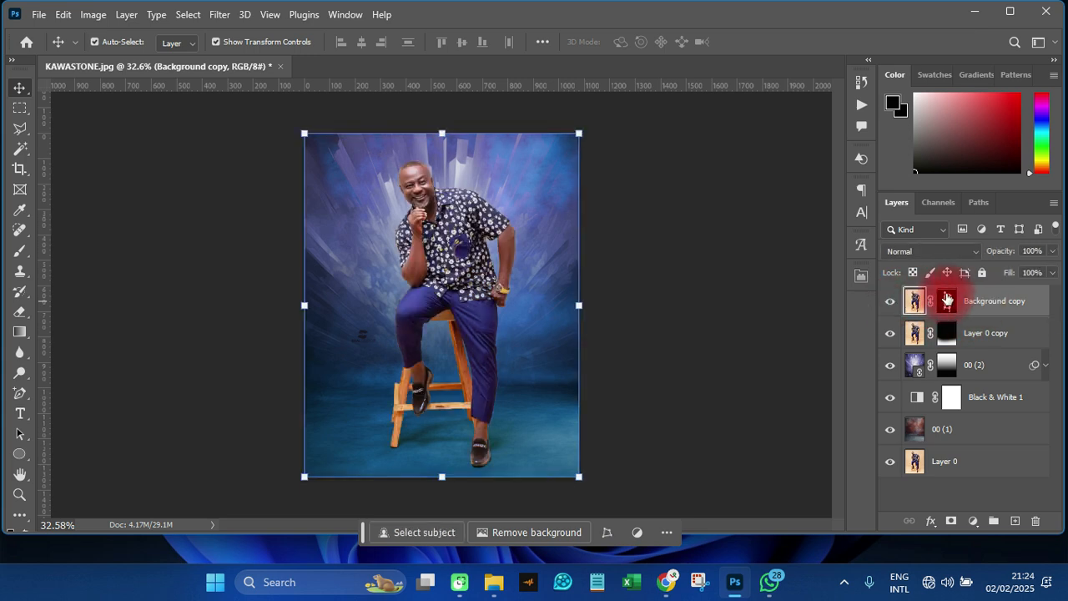
Rename the Layer 0 copy layer as shodow
{"action": "left_click", "coordinate": [997, 335]}
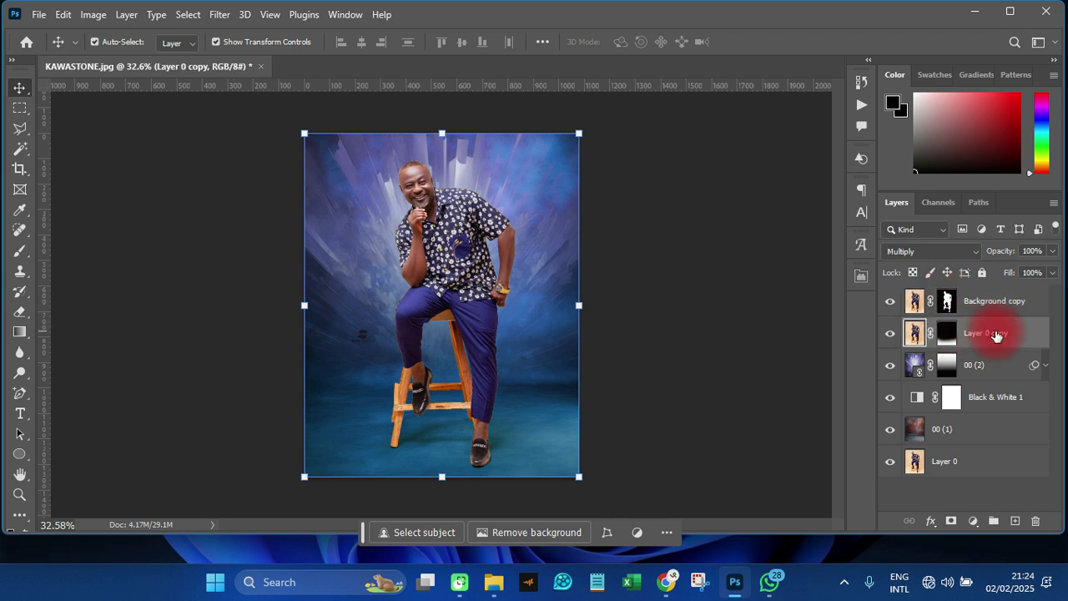
{"action": "double_click", "coordinate": [993, 334]}
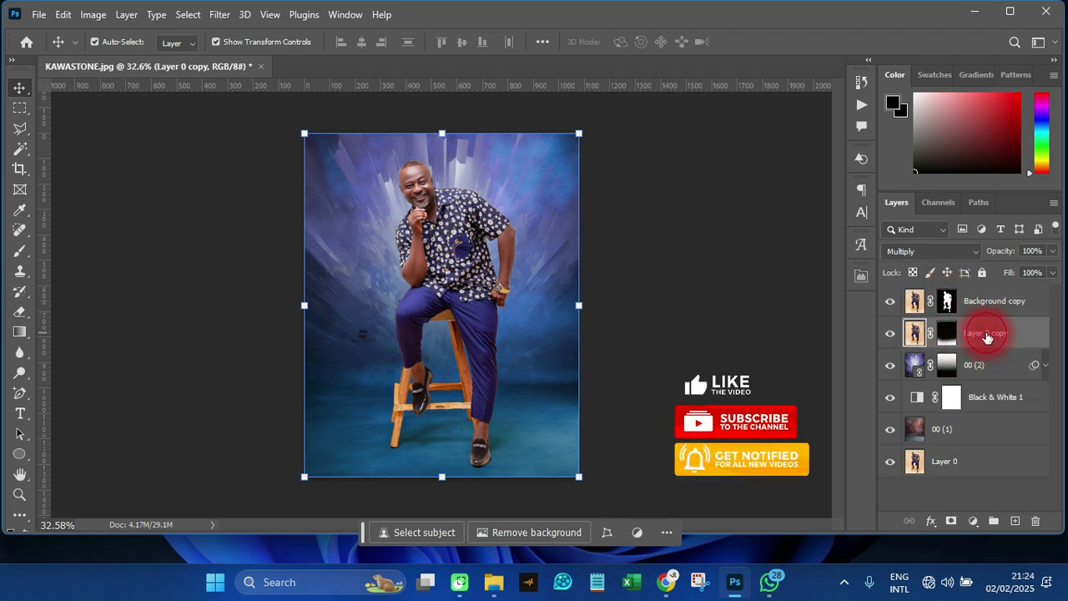
{"action": "type", "text": "shad"}
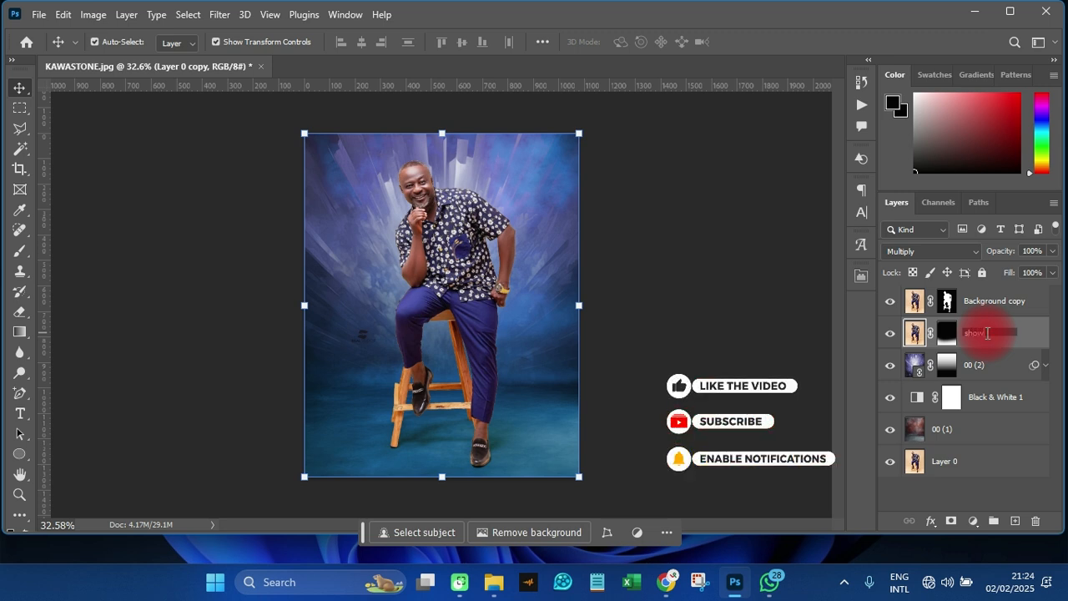
{"action": "type", "text": "ow"}
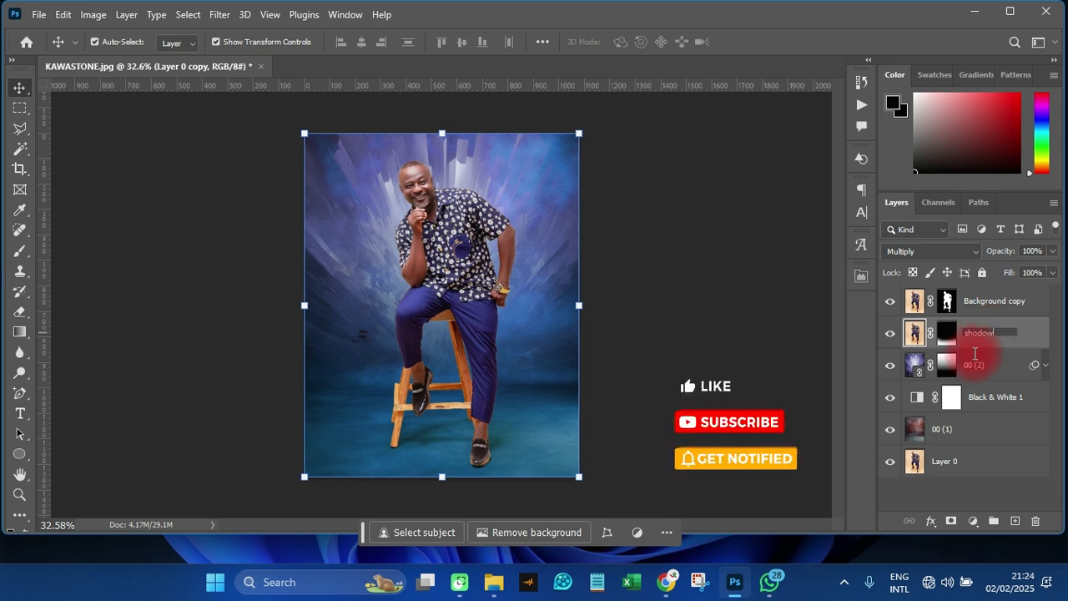
{"action": "left_click", "coordinate": [992, 367]}
Review the Black & White 1 and 00 (1) layers, deselect them and examine the complete composite
{"action": "left_click", "coordinate": [988, 407]}
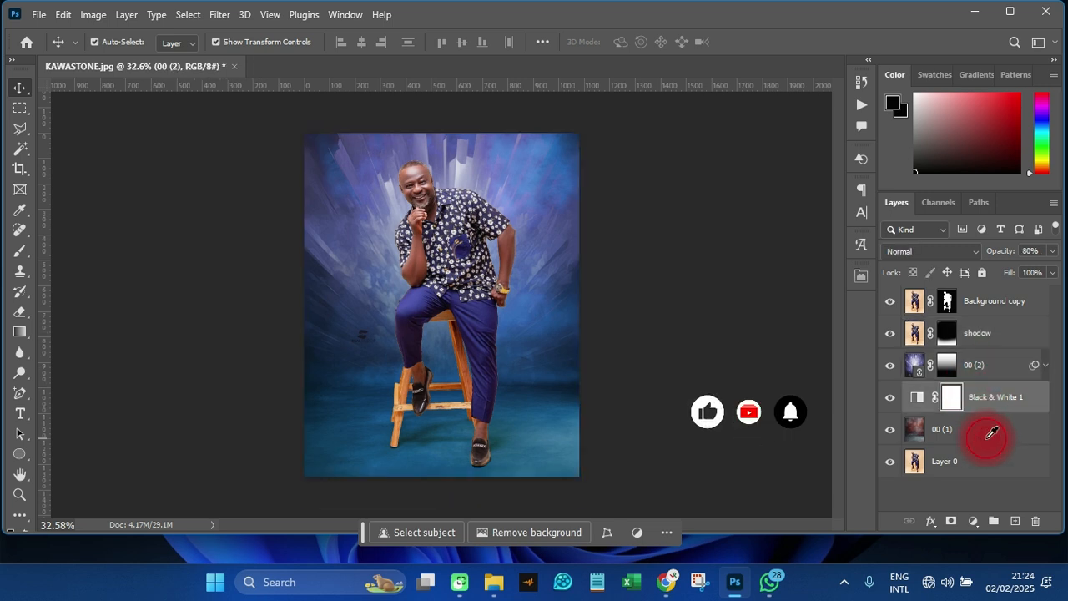
{"action": "left_click", "coordinate": [986, 440]}
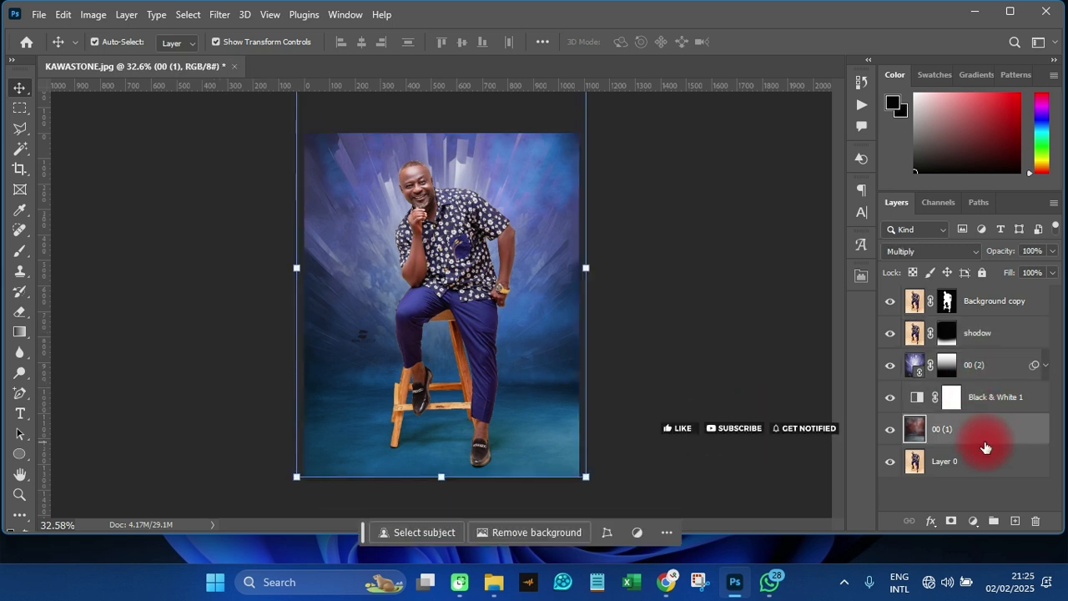
{"action": "left_click", "coordinate": [738, 354]}
{"action": "scroll", "coordinate": [455, 299], "scroll_direction": "up", "scroll_amount": 3}
{"action": "scroll", "coordinate": [457, 299], "scroll_direction": "down", "scroll_amount": 1}
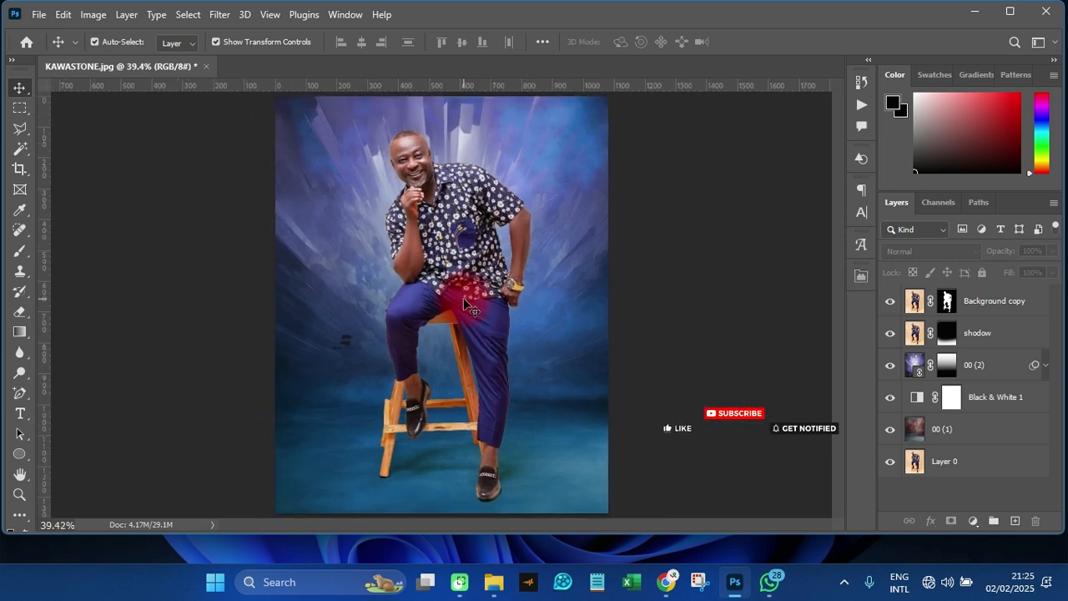